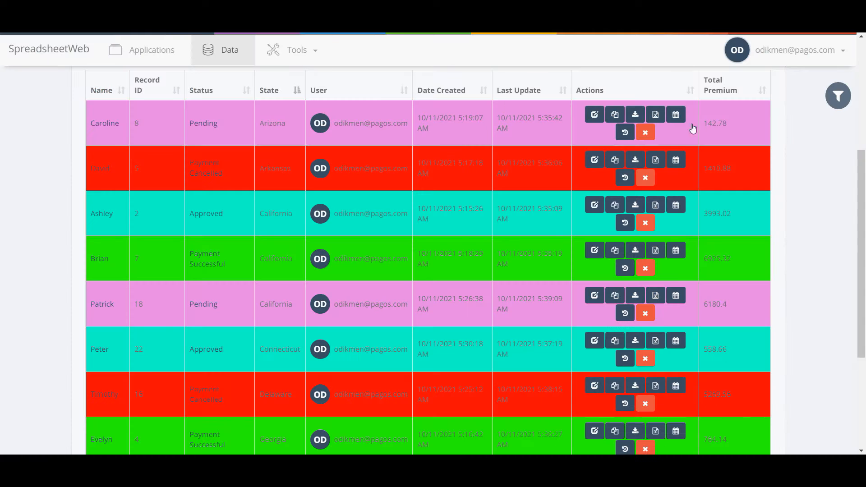
{"action": "left_click_drag", "start_coordinate": [863, 199], "coordinate": [865, 117]}
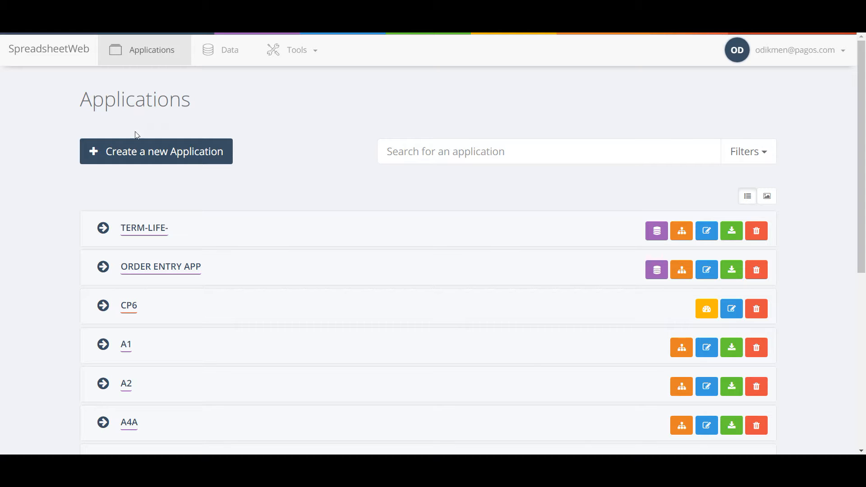
Step: Start creating a new application and choose Dashboard as its type
{"action": "left_click", "coordinate": [98, 152]}
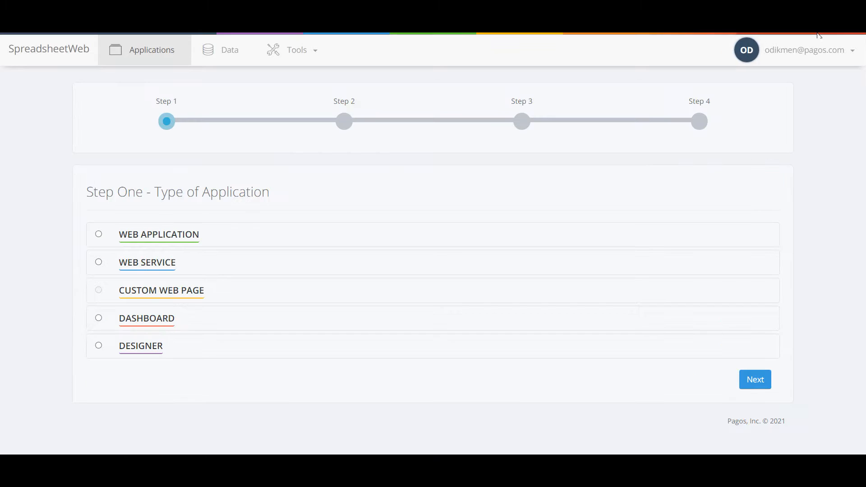
{"action": "left_click", "coordinate": [149, 318]}
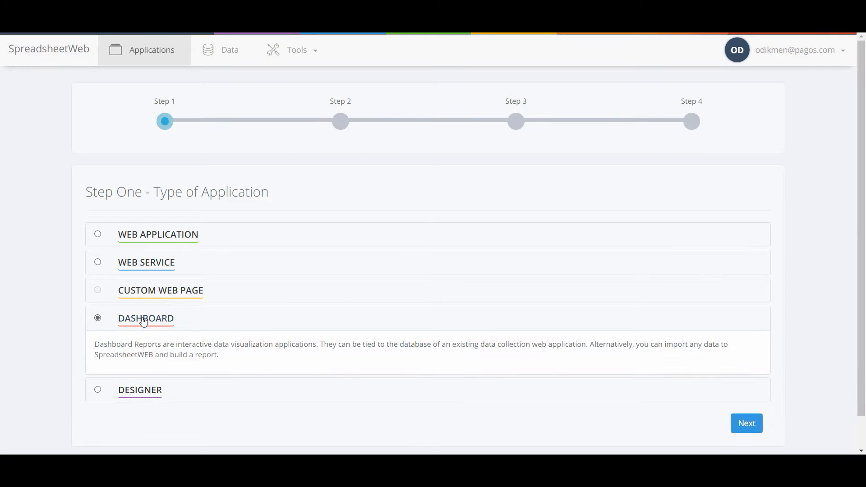
{"action": "left_click", "coordinate": [760, 422]}
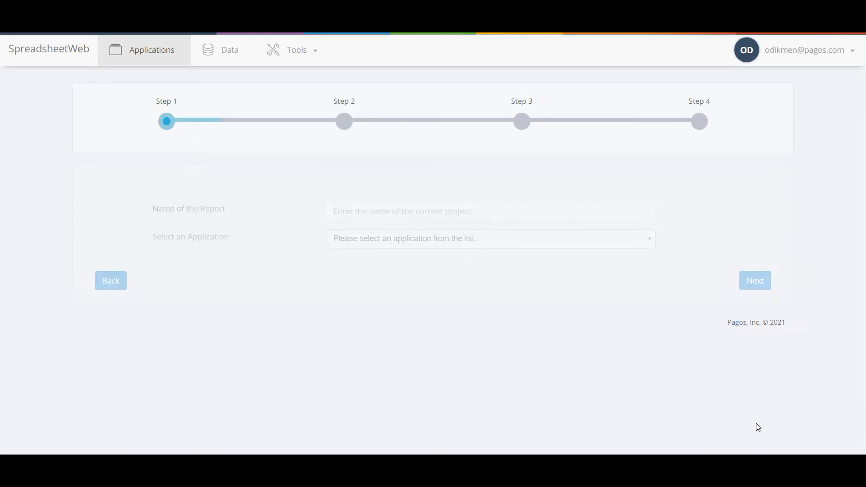
Step: Name the report Term Life, base it on the Term-Life- application and complete the dashboard's creation
{"action": "left_click", "coordinate": [380, 211]}
{"action": "type", "text": "Term Life"}
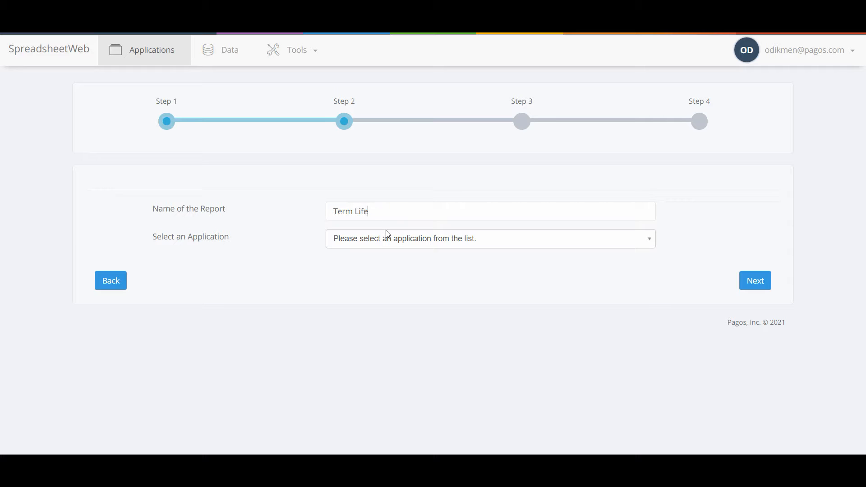
{"action": "left_click", "coordinate": [392, 239]}
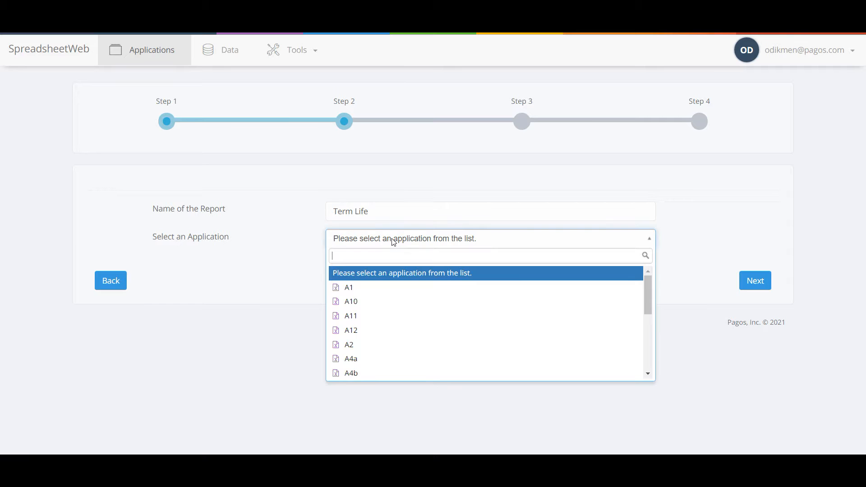
{"action": "scroll", "coordinate": [413, 276], "scroll_direction": "down", "scroll_amount": 3}
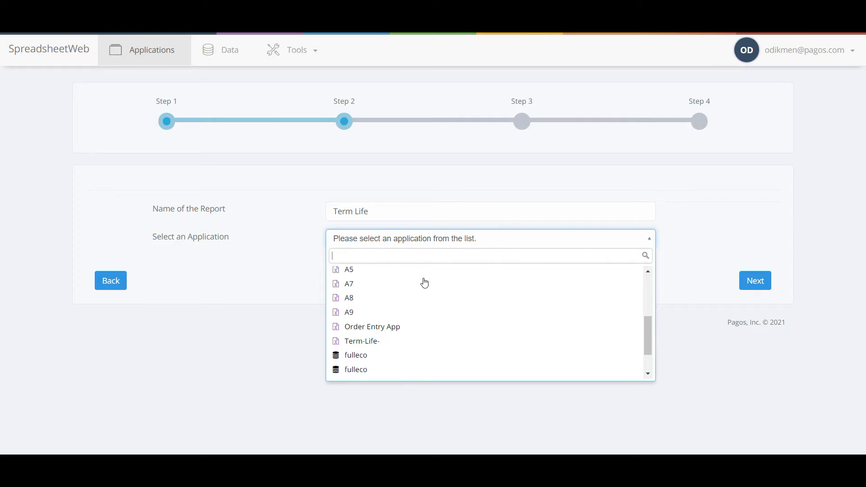
{"action": "left_click", "coordinate": [396, 348]}
{"action": "left_click", "coordinate": [754, 280]}
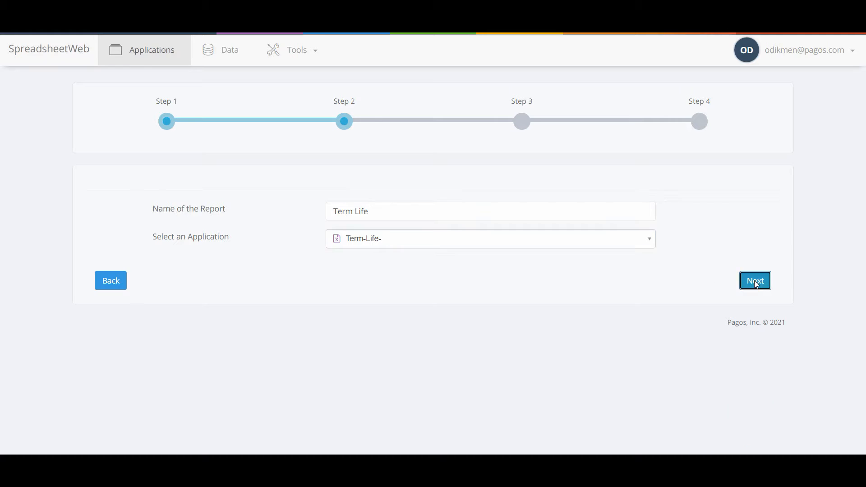
{"action": "left_click", "coordinate": [136, 304]}
{"action": "left_click", "coordinate": [743, 409]}
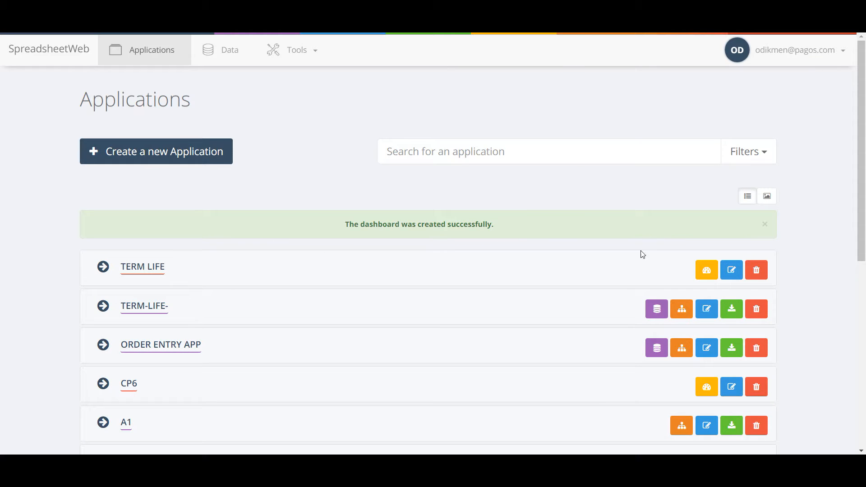
Step: Open the Term Life dashboard for designing and set its tab's background colour to black (#000000)
{"action": "left_click", "coordinate": [702, 272]}
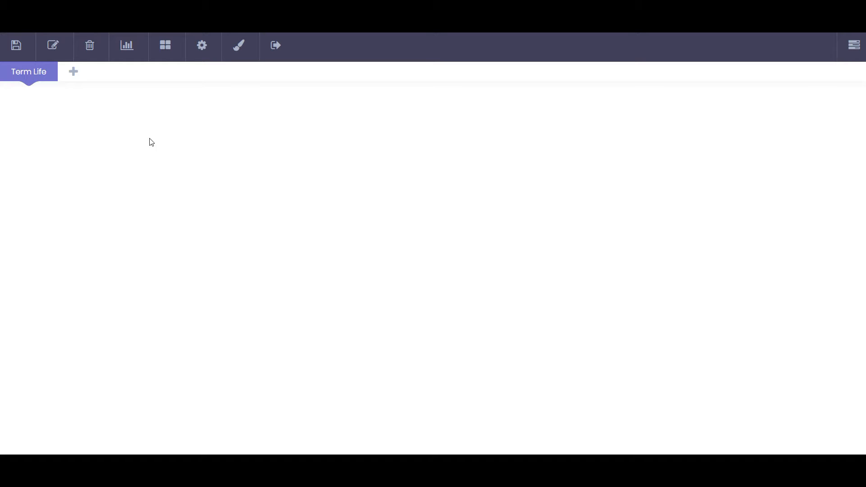
{"action": "left_click", "coordinate": [61, 48]}
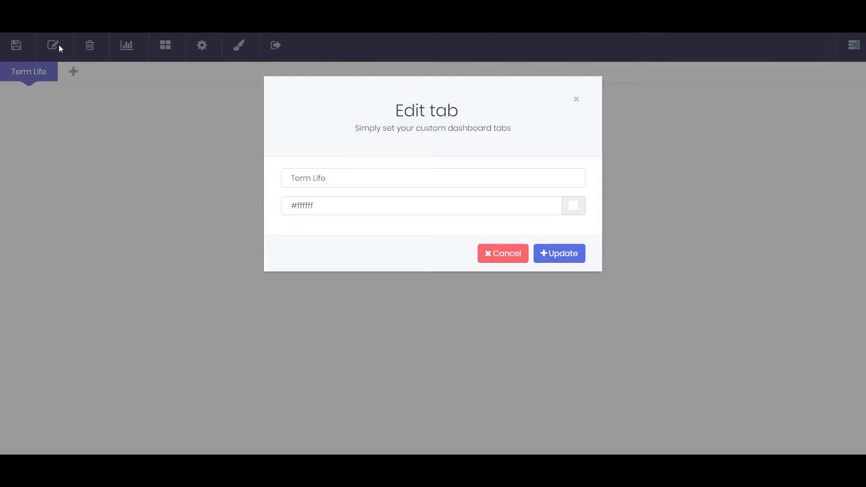
{"action": "left_click", "coordinate": [346, 180]}
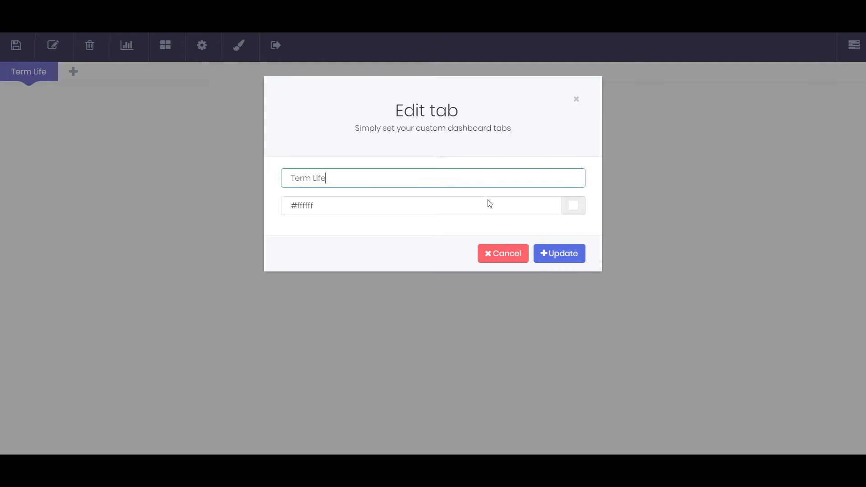
{"action": "left_click", "coordinate": [579, 207]}
{"action": "left_click", "coordinate": [561, 228]}
{"action": "left_click_drag", "start_coordinate": [561, 228], "coordinate": [567, 291]}
{"action": "left_click", "coordinate": [577, 295]}
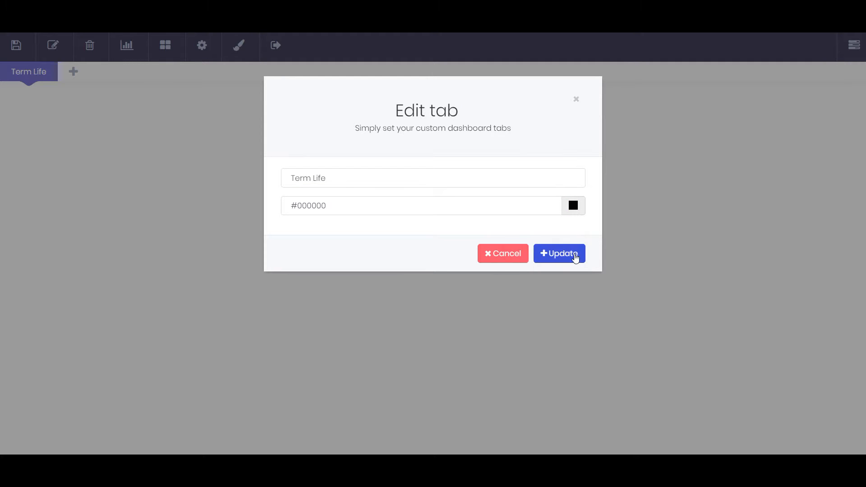
{"action": "left_click", "coordinate": [576, 255]}
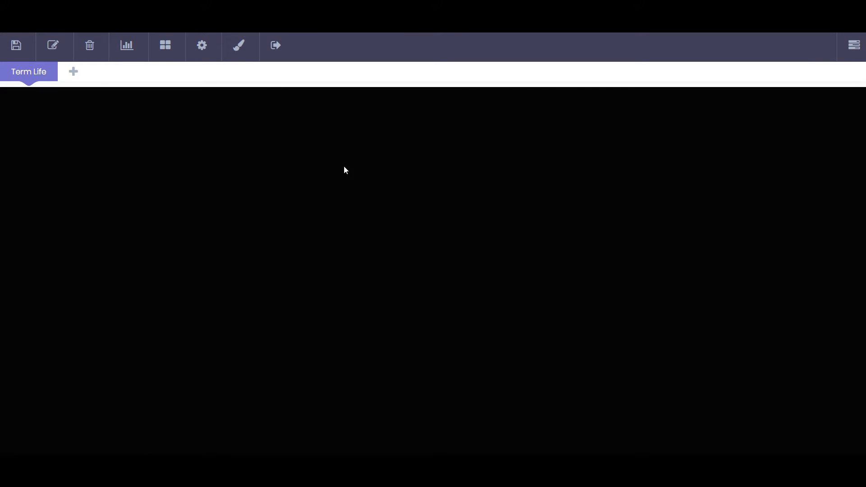
Step: Start a new visualization, look through the diagram, map and gauge types, and choose the Grid type
{"action": "left_click", "coordinate": [120, 45]}
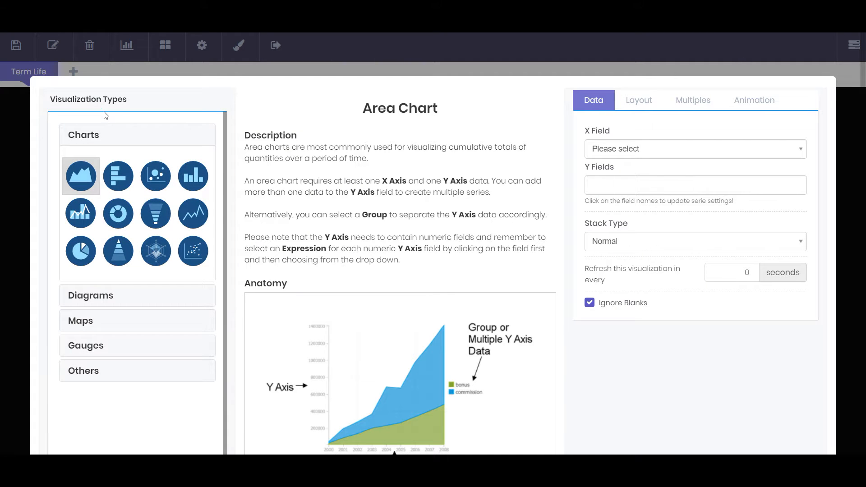
{"action": "left_click", "coordinate": [91, 295]}
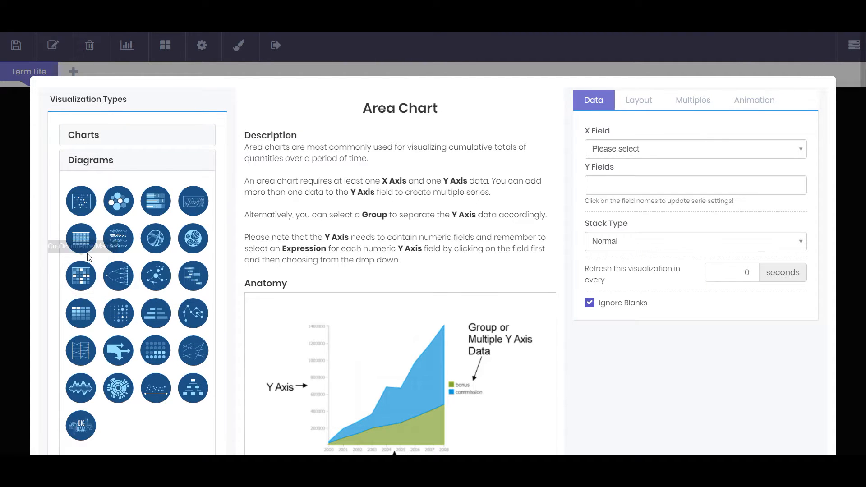
{"action": "scroll", "coordinate": [89, 257], "scroll_direction": "down", "scroll_amount": 3}
{"action": "left_click", "coordinate": [83, 295]}
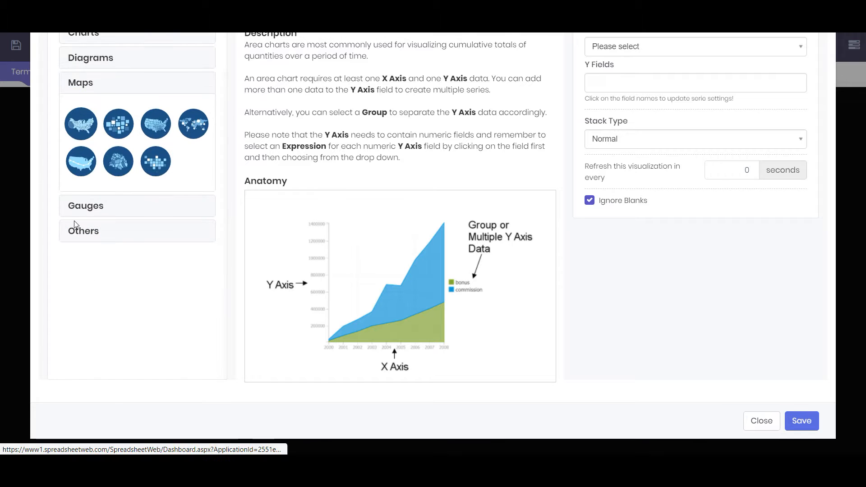
{"action": "left_click", "coordinate": [75, 208]}
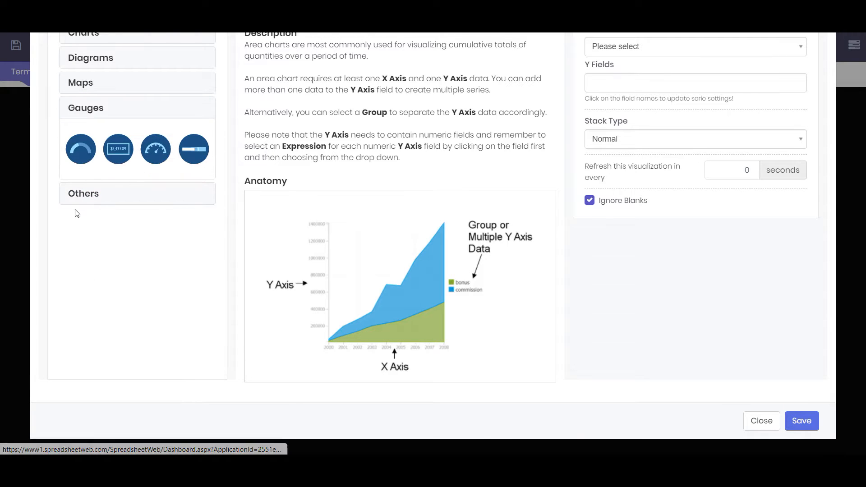
{"action": "left_click", "coordinate": [78, 194]}
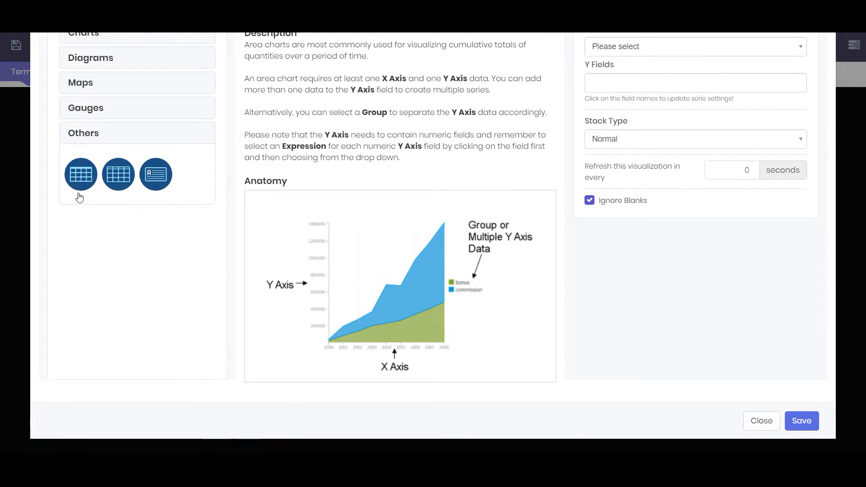
{"action": "left_click", "coordinate": [81, 182]}
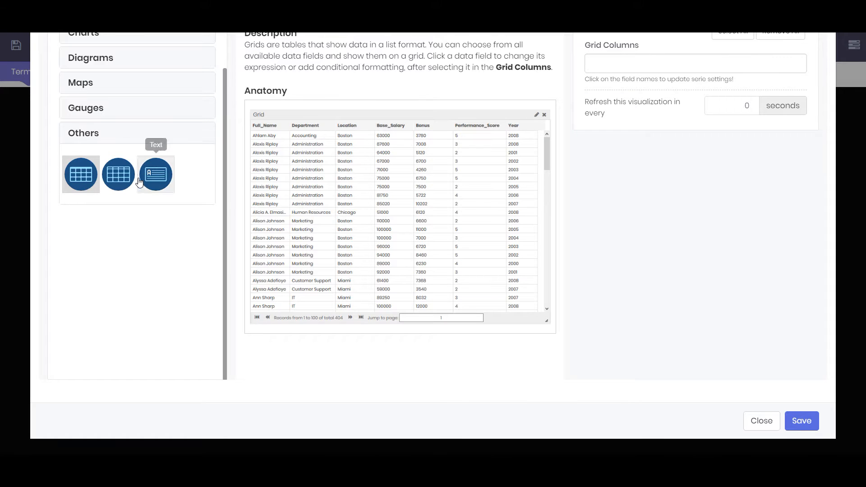
{"action": "scroll", "coordinate": [307, 171], "scroll_direction": "up", "scroll_amount": 2}
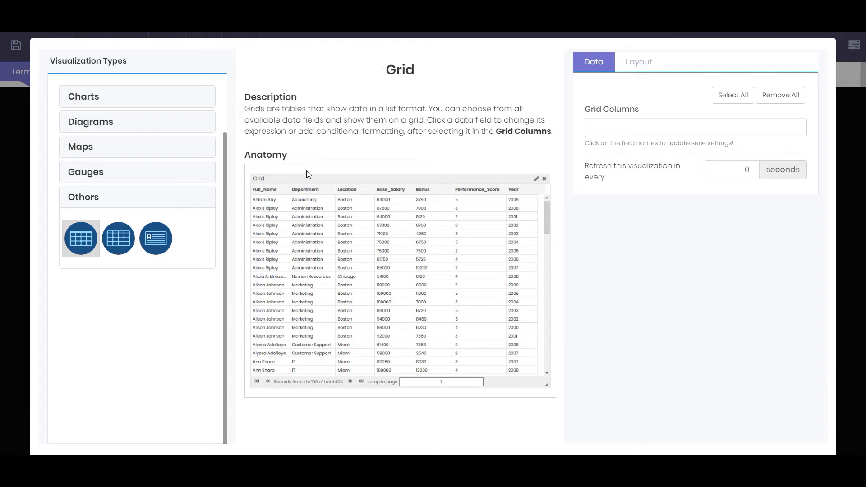
Step: Add Customer_Name, Age, Premium_Mode and Base_Policy_Face_Amount as the grid's columns
{"action": "left_click", "coordinate": [627, 126]}
{"action": "left_click", "coordinate": [632, 222]}
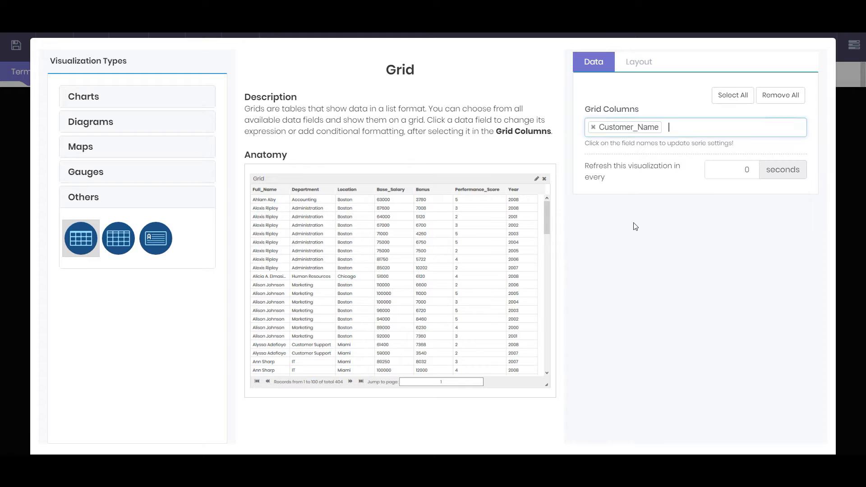
{"action": "left_click", "coordinate": [694, 134]}
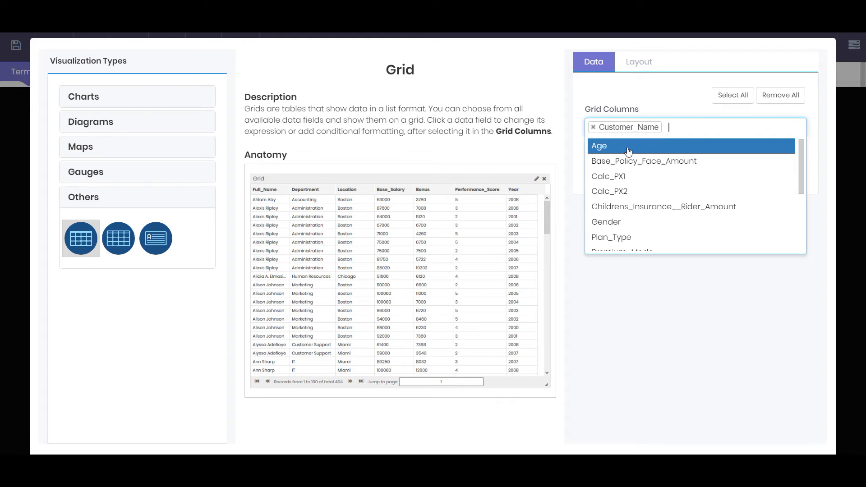
{"action": "left_click", "coordinate": [628, 148]}
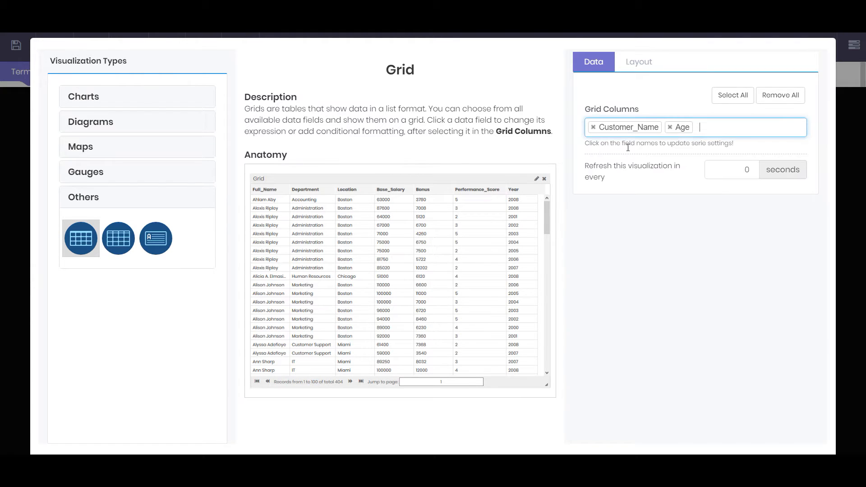
{"action": "left_click", "coordinate": [721, 132]}
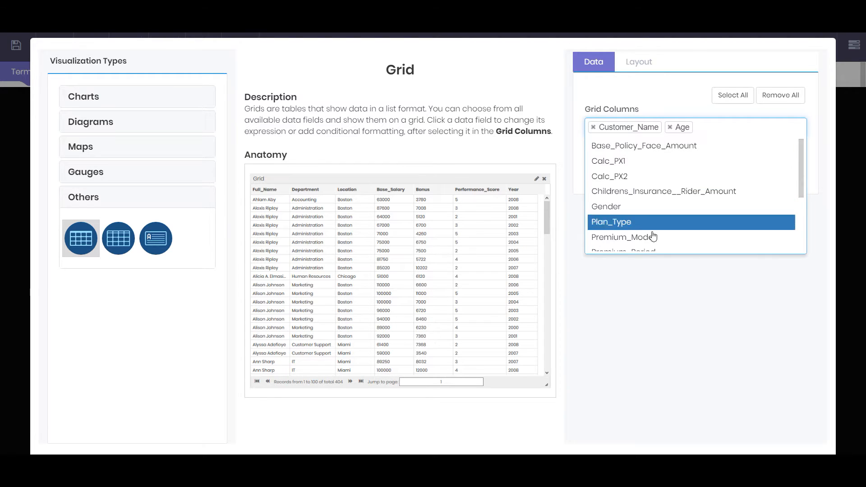
{"action": "left_click", "coordinate": [652, 239]}
{"action": "left_click", "coordinate": [783, 132]}
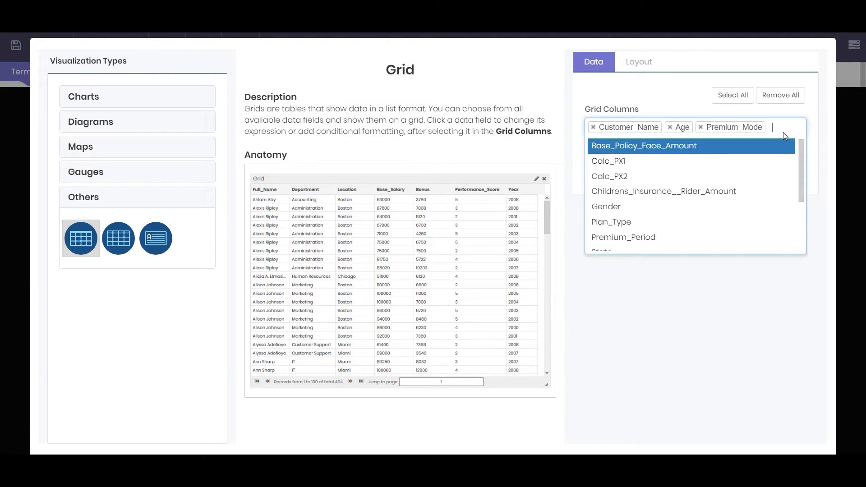
{"action": "left_click", "coordinate": [703, 147]}
Step: Remove the underscore from the Customer_Name column's title, and save the Age column with its default settings
{"action": "left_click", "coordinate": [605, 129]}
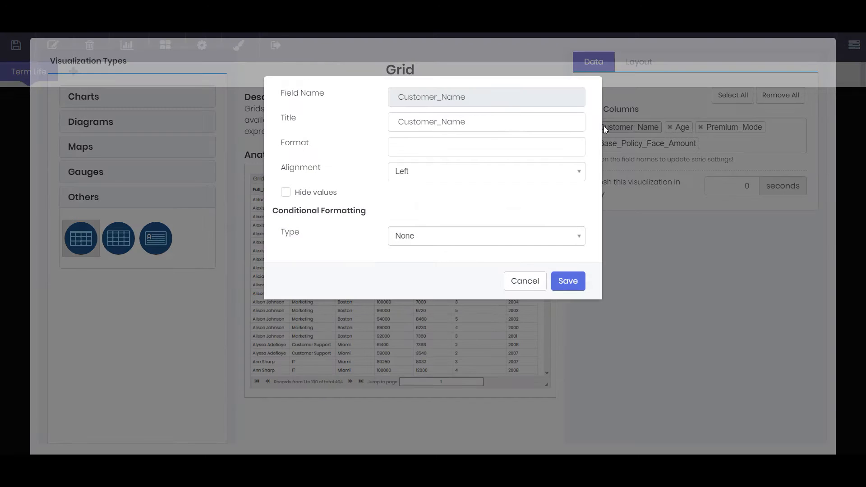
{"action": "left_click", "coordinate": [444, 123]}
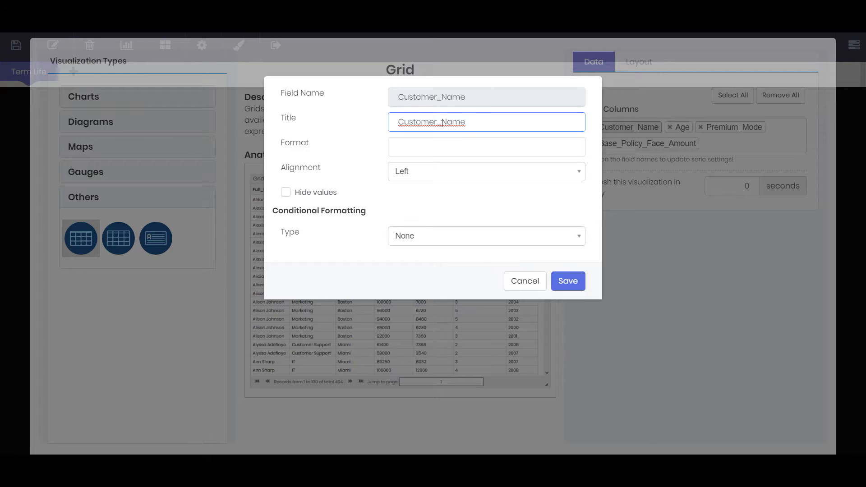
{"action": "key", "text": "BackSpace"}
{"action": "left_click", "coordinate": [570, 282]}
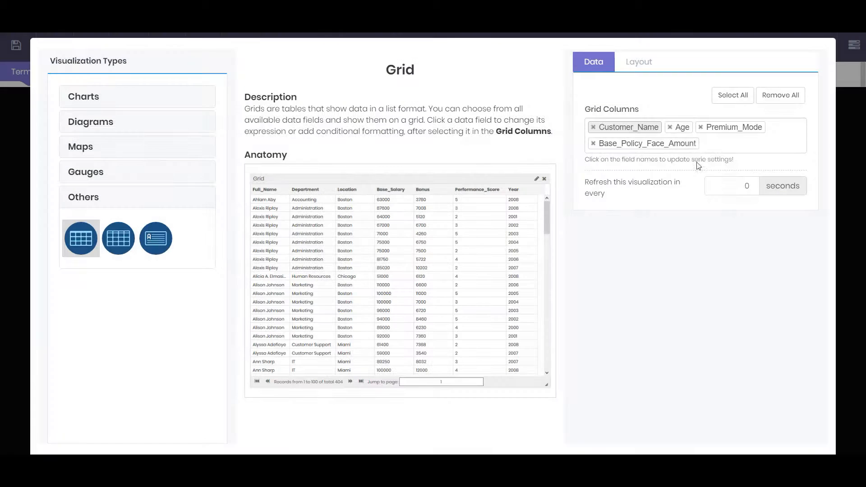
{"action": "left_click", "coordinate": [682, 128]}
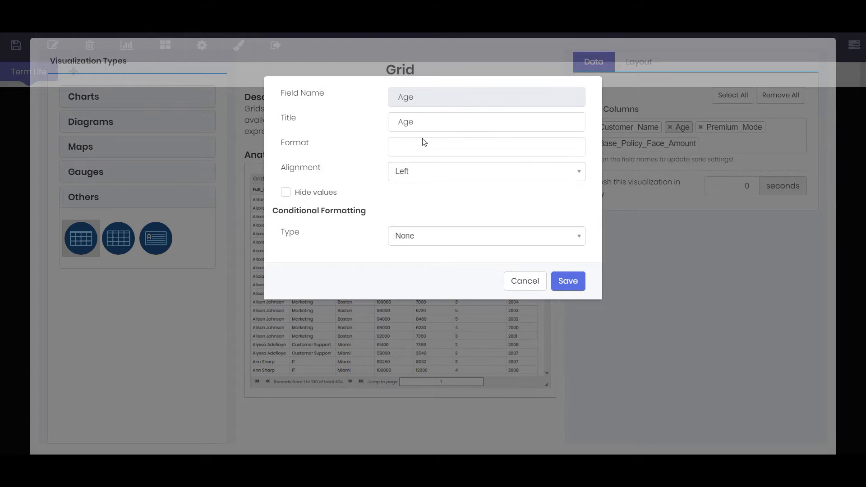
{"action": "left_click", "coordinate": [570, 283]}
Step: Retitle the Premium_Mode column as Premium Mode, turn on hiding of its values and save the column settings
{"action": "left_click", "coordinate": [731, 129]}
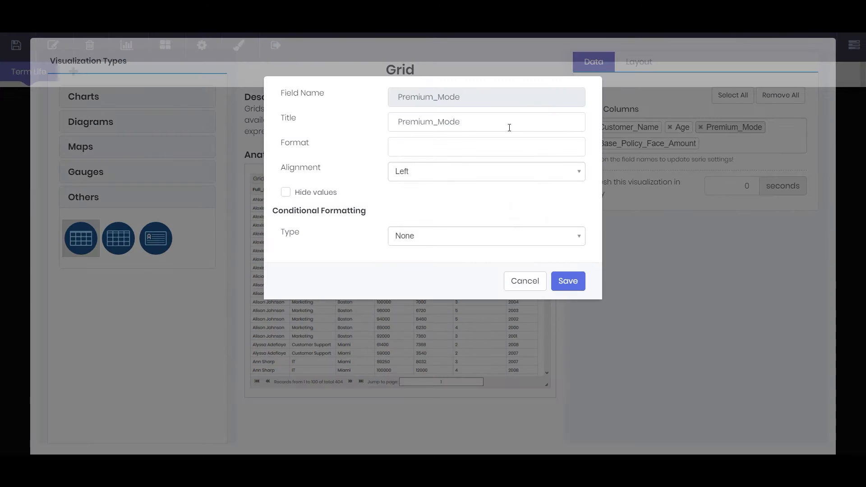
{"action": "left_click", "coordinate": [440, 121]}
{"action": "key", "text": "BackSpace"}
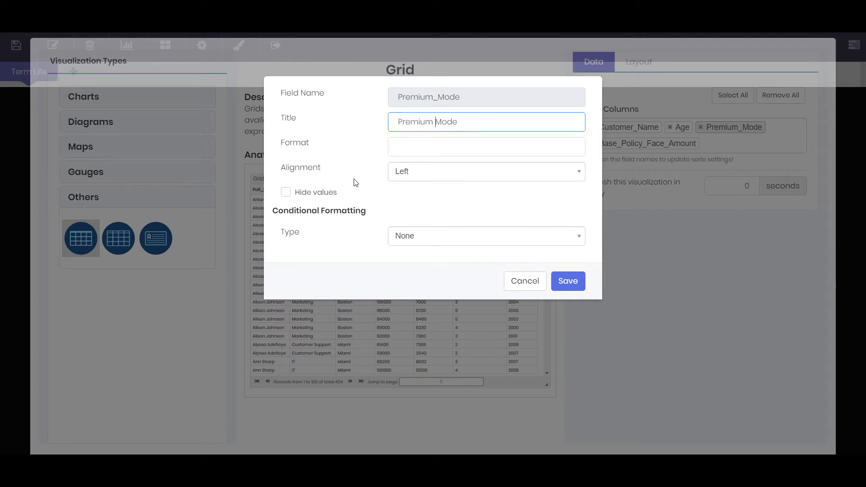
{"action": "left_click", "coordinate": [286, 193]}
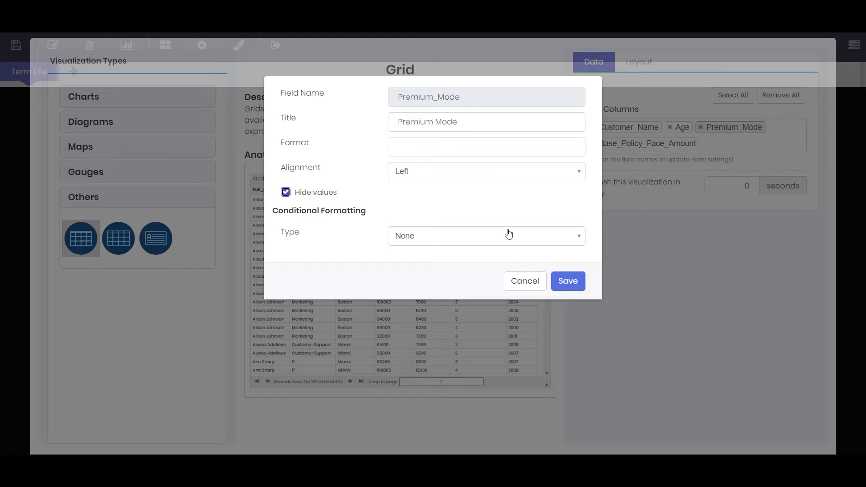
{"action": "left_click", "coordinate": [570, 284]}
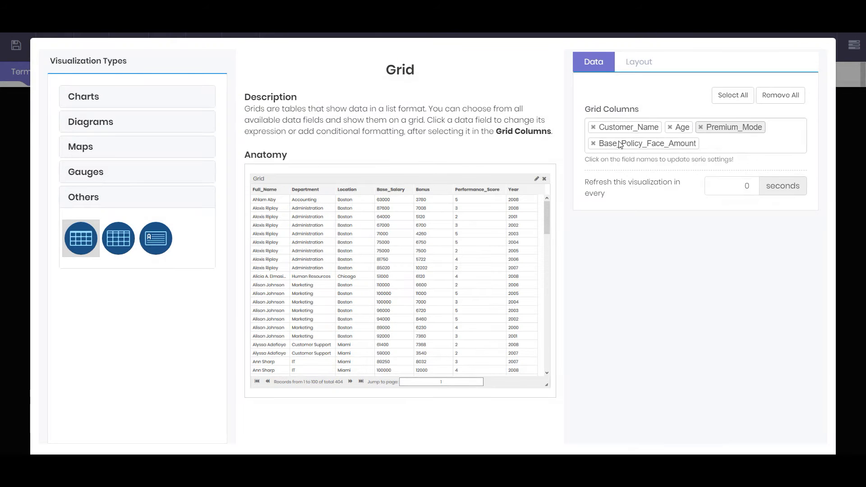
Step: Retitle the Base_Policy_Face_Amount column as Base Policy Face Amount and save its settings
{"action": "left_click", "coordinate": [620, 144]}
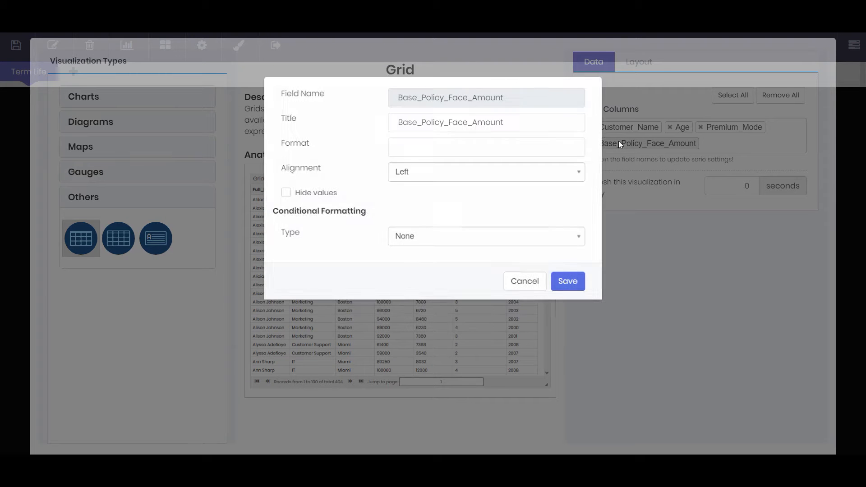
{"action": "left_click", "coordinate": [422, 122]}
{"action": "key", "text": "BackSpace"}
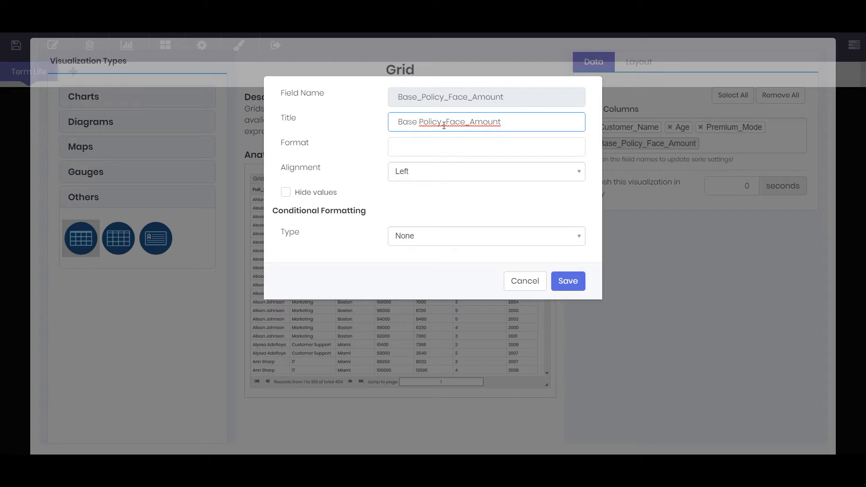
{"action": "key", "text": "BackSpace"}
{"action": "left_click", "coordinate": [467, 122]}
{"action": "key", "text": "BackSpace"}
{"action": "left_click", "coordinate": [572, 283]}
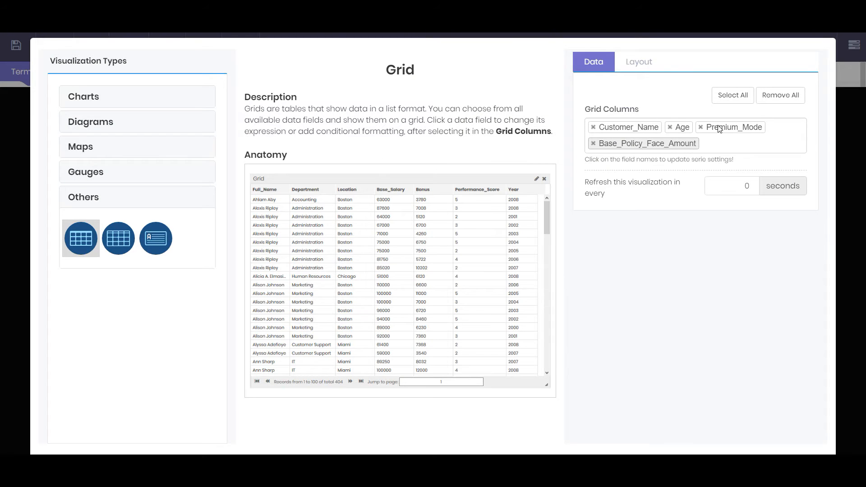
Step: Turn off hiding of values for the Premium_Mode column, then save the column and the grid visualization
{"action": "left_click", "coordinate": [718, 128]}
{"action": "left_click", "coordinate": [286, 193]}
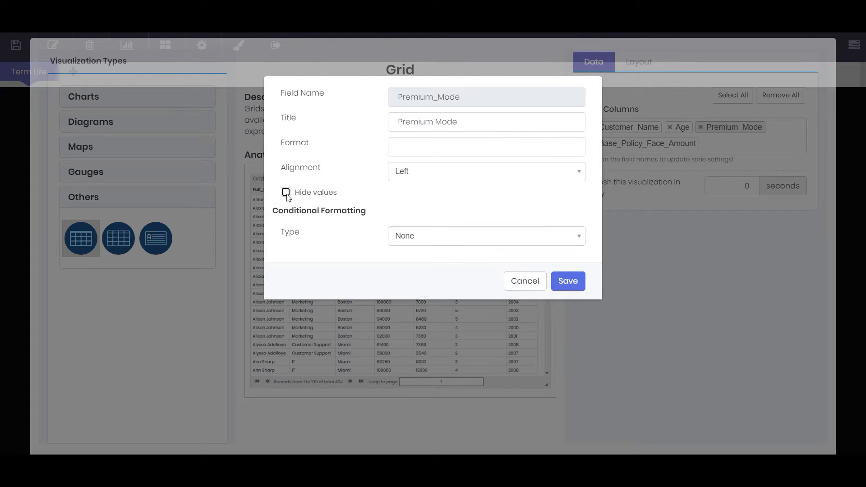
{"action": "left_click", "coordinate": [580, 285]}
{"action": "scroll", "coordinate": [640, 266], "scroll_direction": "down", "scroll_amount": 2}
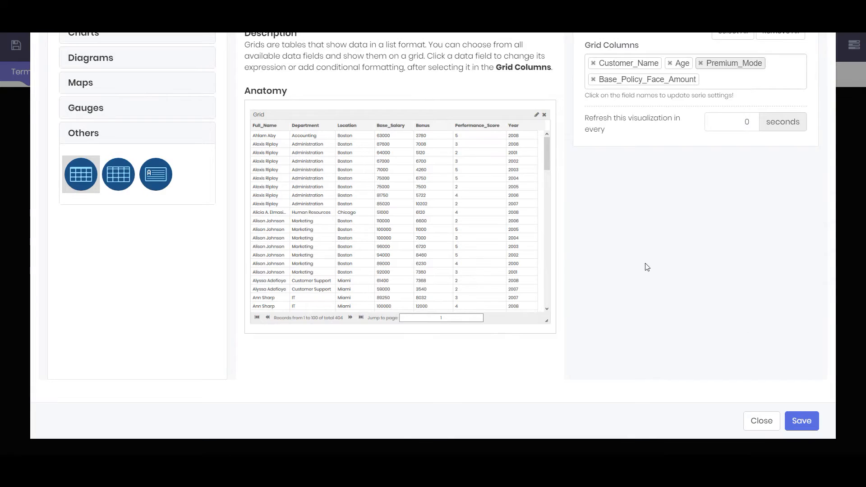
{"action": "left_click", "coordinate": [801, 419]}
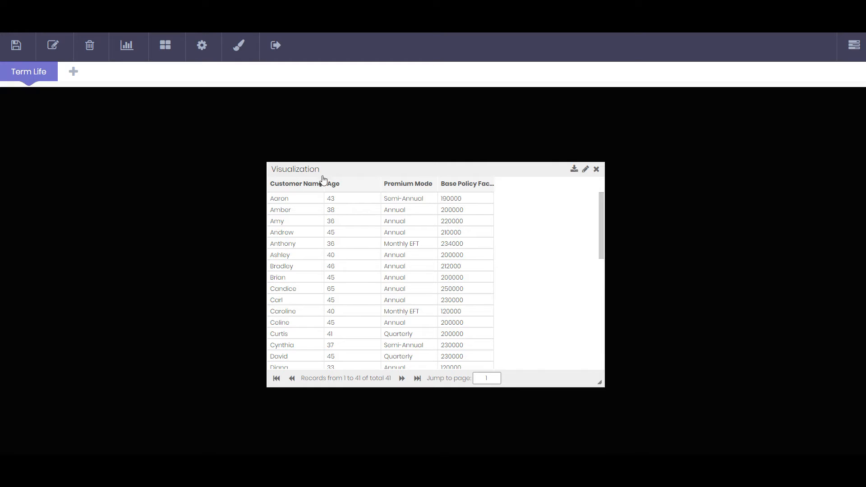
Step: Edit the grid visualization, change its title to Grid and save it
{"action": "left_click", "coordinate": [585, 170]}
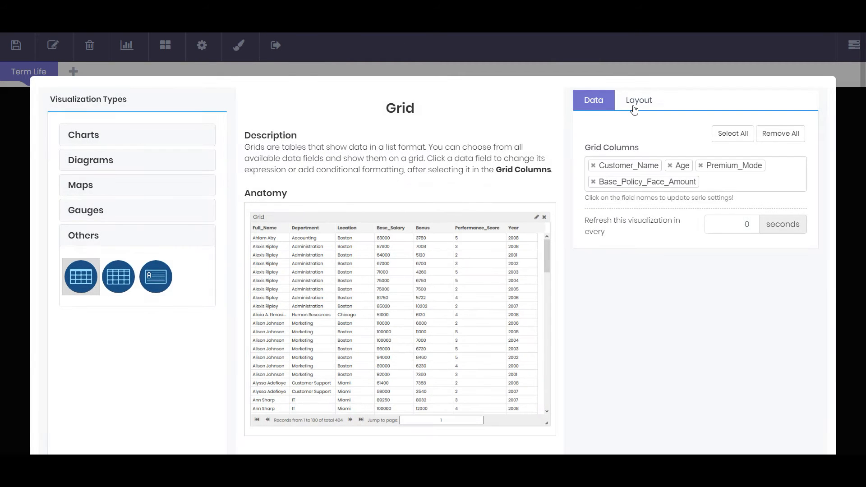
{"action": "left_click", "coordinate": [634, 102]}
{"action": "left_click", "coordinate": [604, 137]}
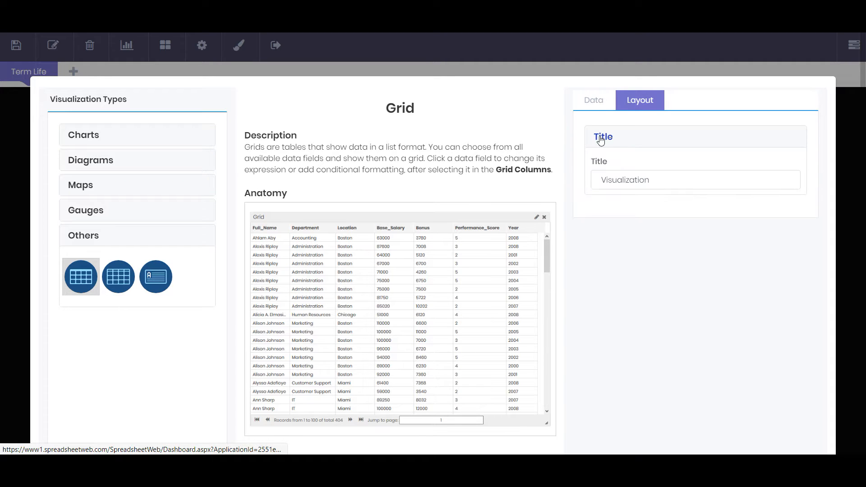
{"action": "left_click", "coordinate": [664, 179]}
{"action": "left_click_drag", "start_coordinate": [664, 179], "coordinate": [551, 173]}
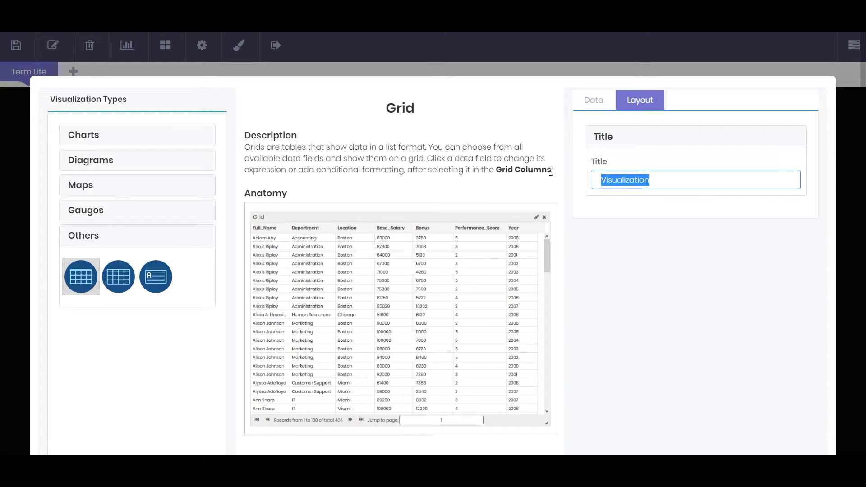
{"action": "type", "text": "Grid"}
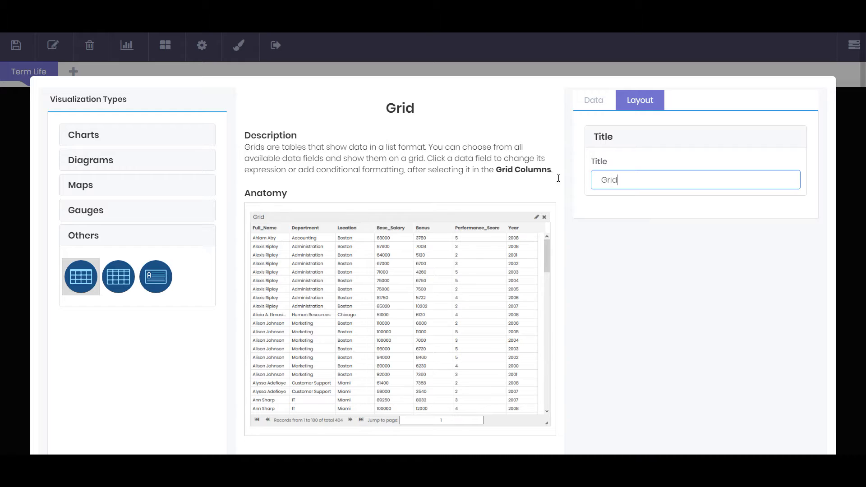
{"action": "scroll", "coordinate": [740, 249], "scroll_direction": "down", "scroll_amount": 2}
{"action": "scroll", "coordinate": [762, 270], "scroll_direction": "up", "scroll_amount": 1}
{"action": "scroll", "coordinate": [808, 421], "scroll_direction": "up", "scroll_amount": 1}
{"action": "scroll", "coordinate": [808, 421], "scroll_direction": "down", "scroll_amount": 2}
{"action": "scroll", "coordinate": [805, 431], "scroll_direction": "up", "scroll_amount": 1}
{"action": "scroll", "coordinate": [805, 429], "scroll_direction": "down", "scroll_amount": 1}
{"action": "left_click", "coordinate": [804, 420]}
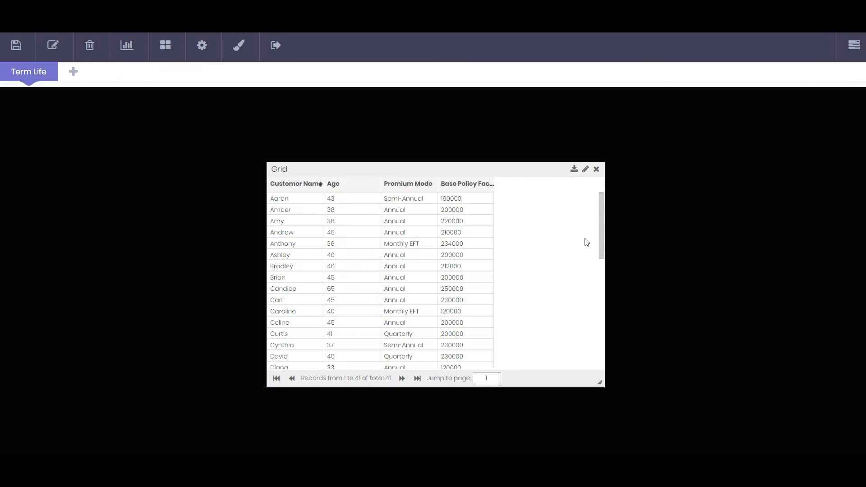
Step: Move the grid to the dashboard's upper-left corner and extend its height almost to the bottom of the page
{"action": "left_click_drag", "start_coordinate": [523, 177], "coordinate": [213, 104]}
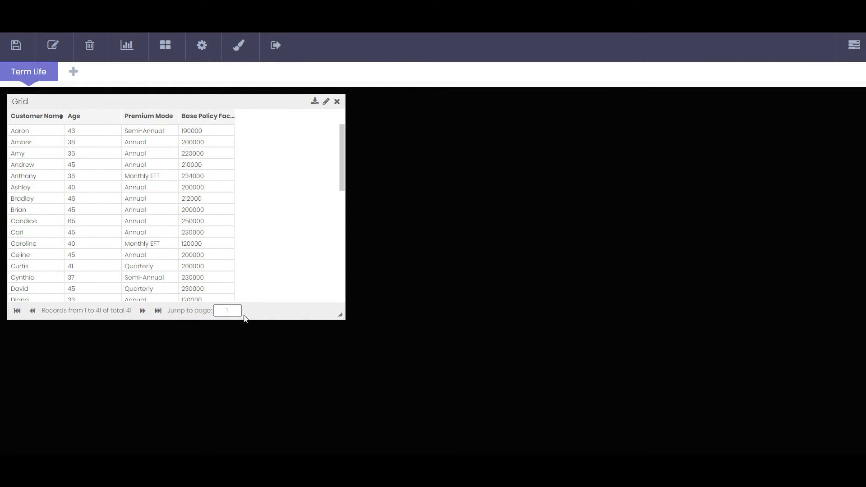
{"action": "left_click_drag", "start_coordinate": [245, 332], "coordinate": [232, 443]}
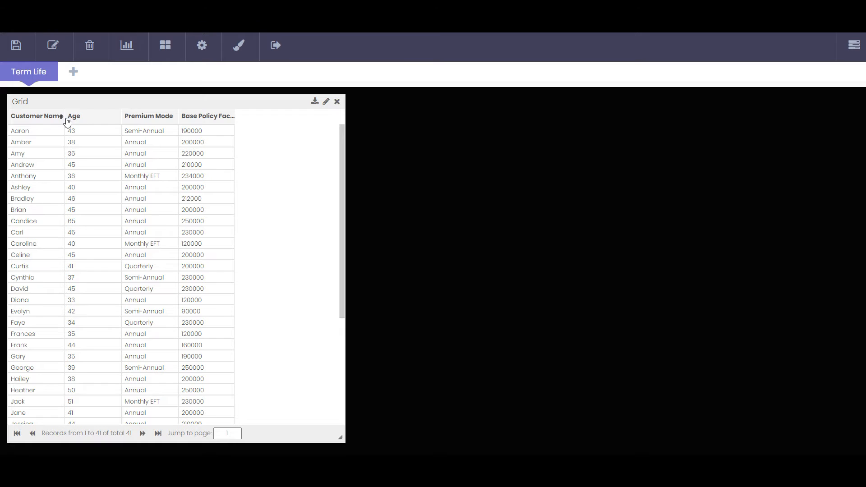
Step: Adjust the grid's column widths, narrowing Age and widening Customer Name, Premium Mode and Base Policy Face Amount to fit their headings
{"action": "left_click_drag", "start_coordinate": [66, 120], "coordinate": [81, 120]}
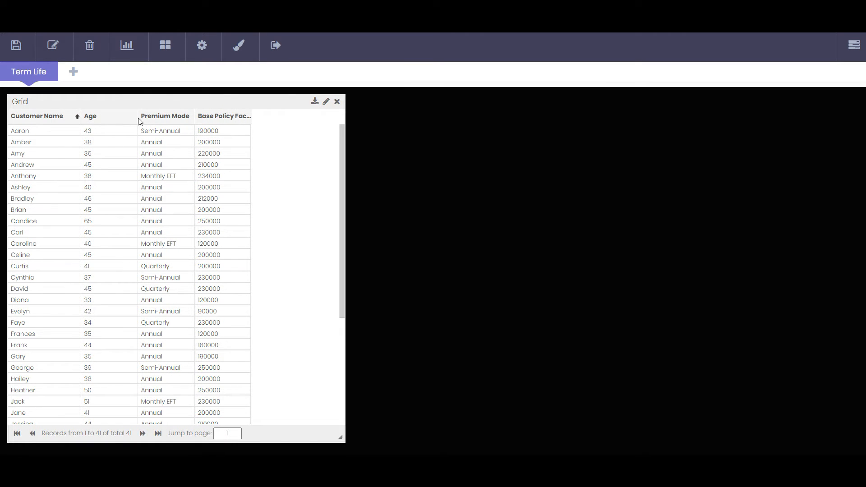
{"action": "left_click_drag", "start_coordinate": [136, 119], "coordinate": [112, 126]}
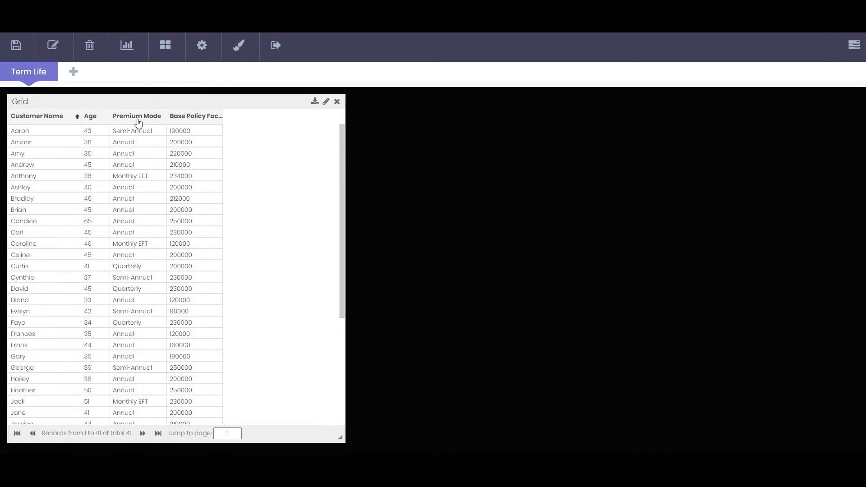
{"action": "left_click_drag", "start_coordinate": [166, 115], "coordinate": [177, 116]}
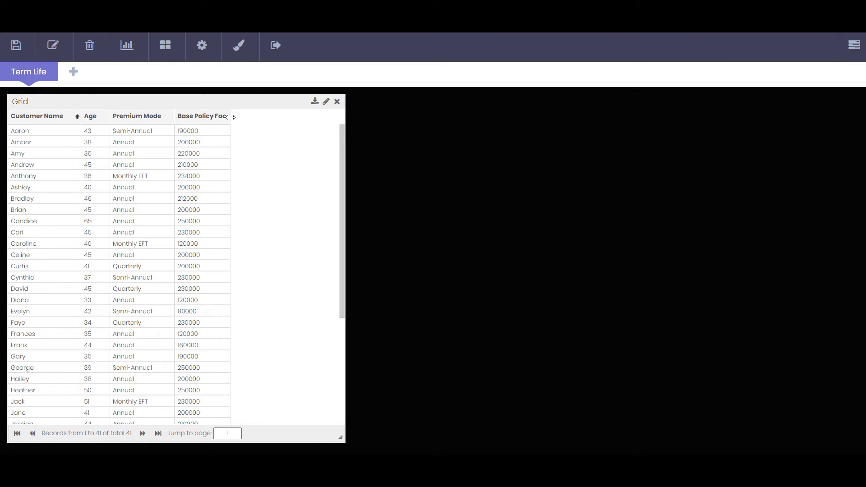
{"action": "left_click_drag", "start_coordinate": [233, 117], "coordinate": [264, 119]}
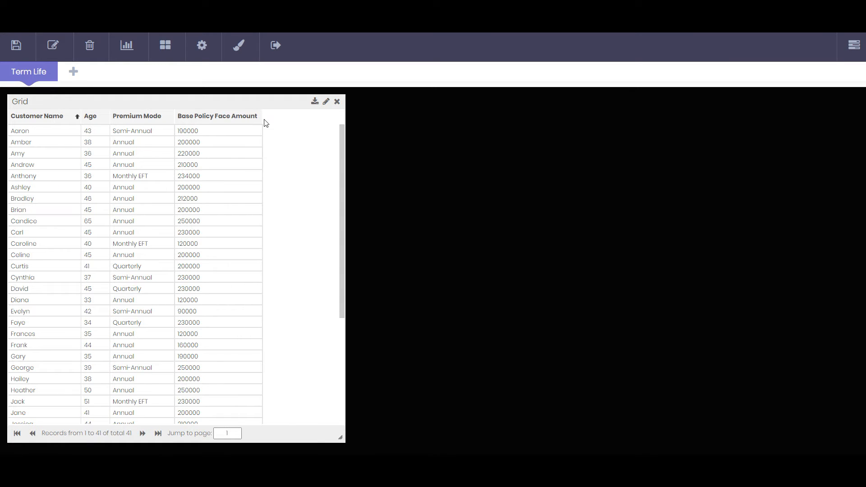
Step: Sort the grid by each of its columns in turn, finishing with ascending order by Customer Name
{"action": "left_click", "coordinate": [77, 116]}
{"action": "left_click", "coordinate": [105, 117]}
{"action": "left_click", "coordinate": [153, 117]}
{"action": "left_click", "coordinate": [247, 117]}
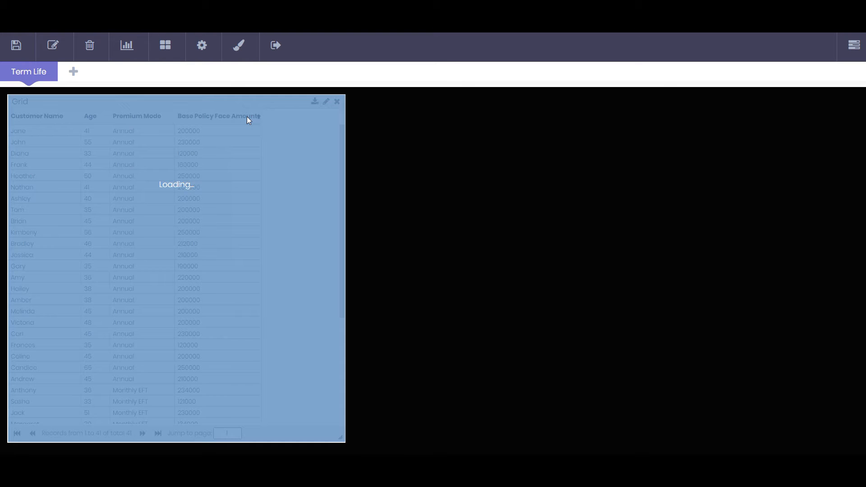
{"action": "left_click", "coordinate": [73, 117]}
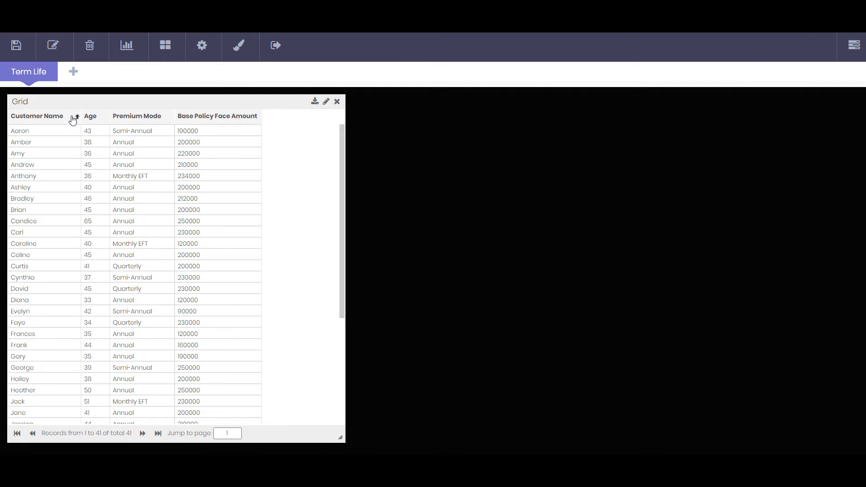
Step: Narrow the grid's frame to fit more closely around its columns
{"action": "left_click_drag", "start_coordinate": [345, 235], "coordinate": [295, 230]}
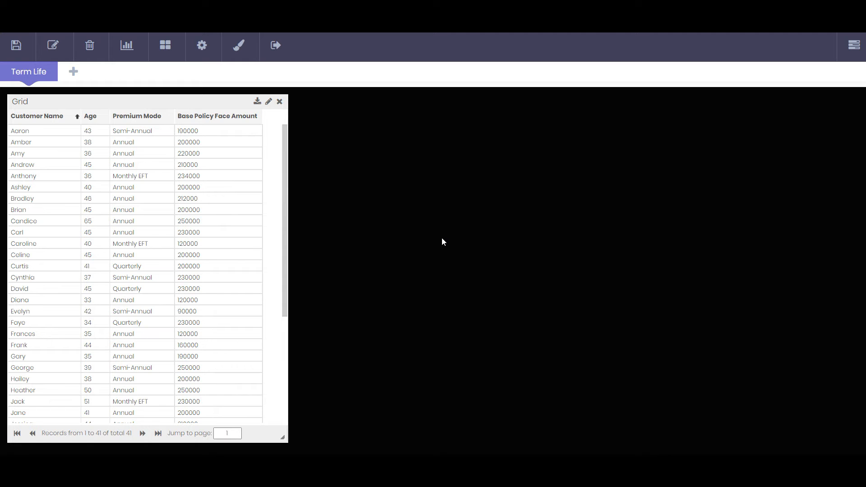
Step: Start a new visualization and choose the Standard Map type
{"action": "left_click", "coordinate": [128, 45]}
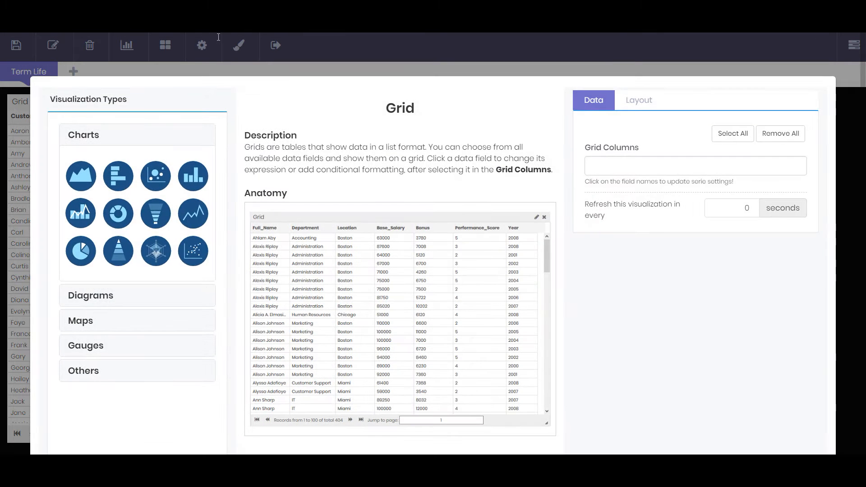
{"action": "double_click", "coordinate": [82, 329]}
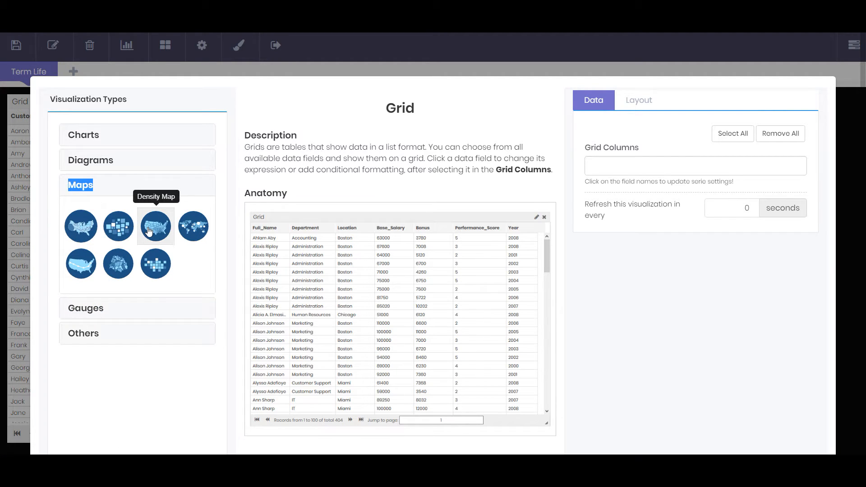
{"action": "left_click", "coordinate": [127, 272]}
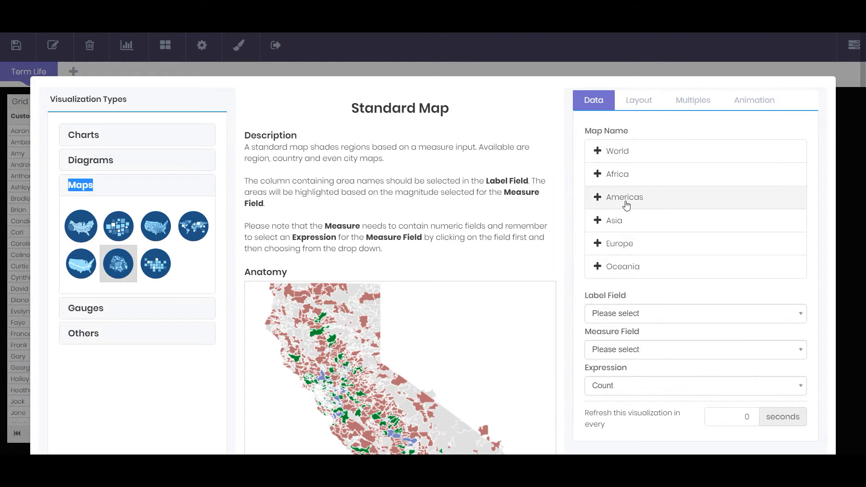
Step: Choose the USA States map from the Northern America countries as the map name and collapse the Americas group
{"action": "left_click", "coordinate": [598, 199]}
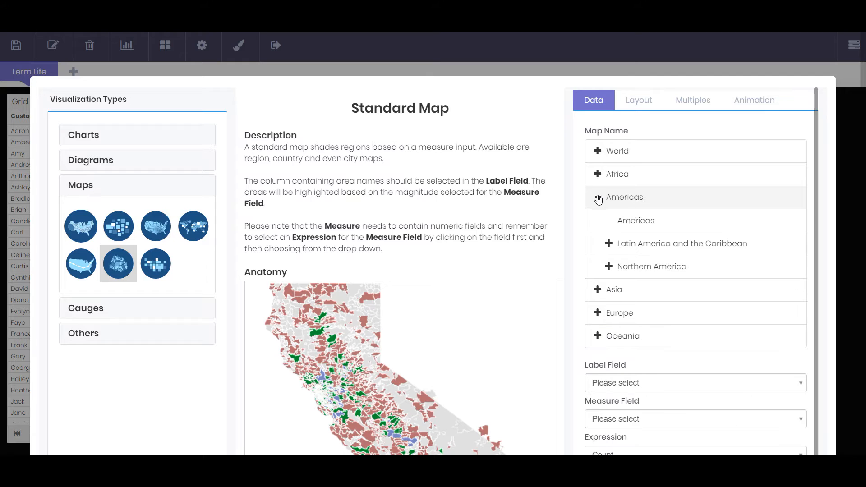
{"action": "left_click", "coordinate": [608, 267]}
{"action": "scroll", "coordinate": [610, 266], "scroll_direction": "down", "scroll_amount": 3}
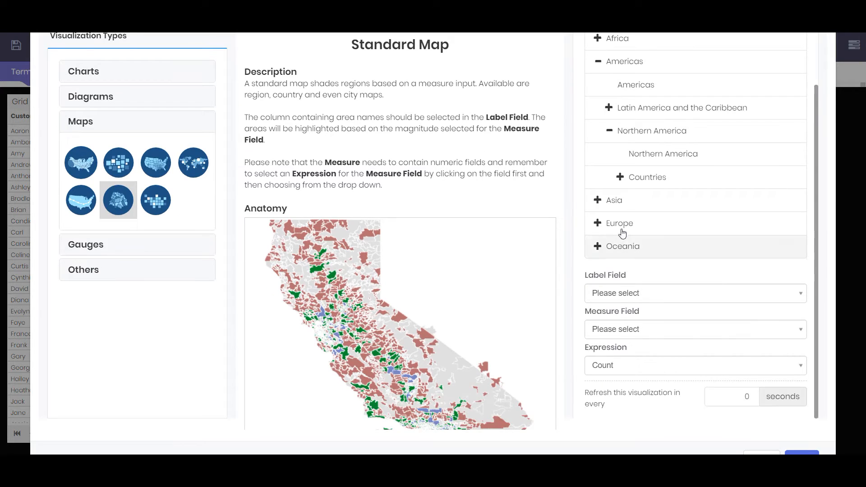
{"action": "left_click", "coordinate": [621, 177]}
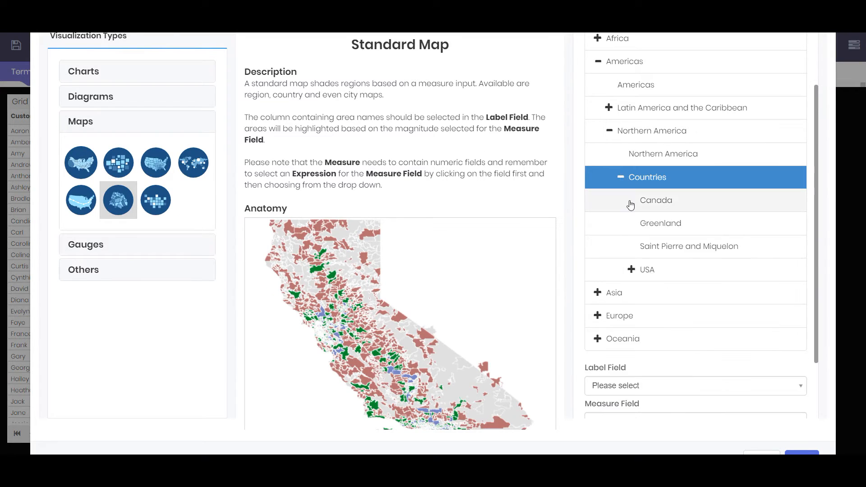
{"action": "left_click", "coordinate": [631, 269]}
{"action": "left_click", "coordinate": [659, 299]}
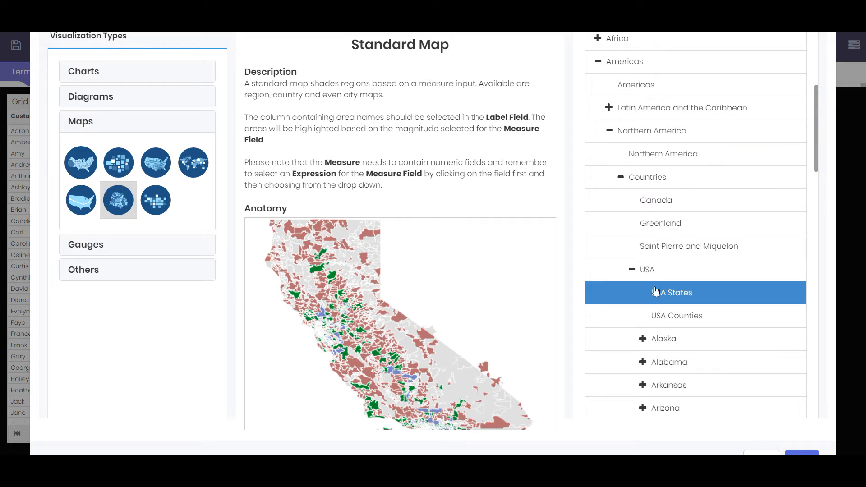
{"action": "left_click", "coordinate": [597, 61]}
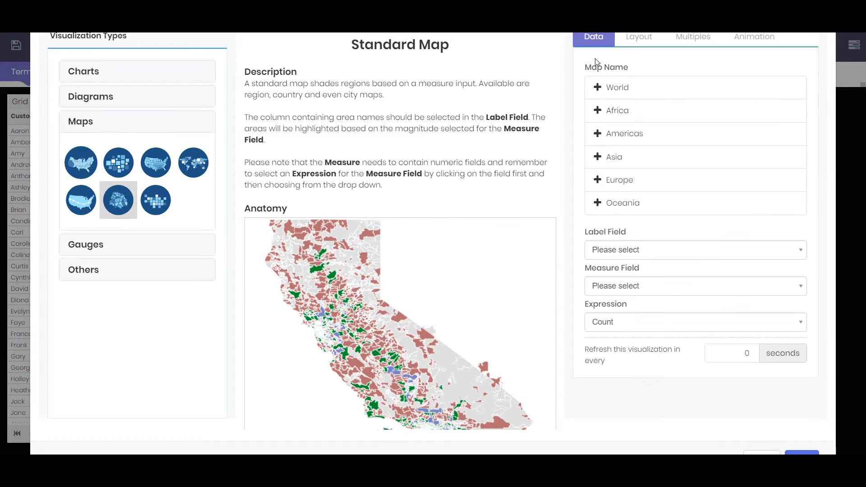
Step: Set the map's label field to State, its measure field to o_TotalPremium and its expression to Average
{"action": "left_click", "coordinate": [627, 251]}
{"action": "left_click_drag", "start_coordinate": [800, 291], "coordinate": [798, 340]}
{"action": "left_click", "coordinate": [643, 334]}
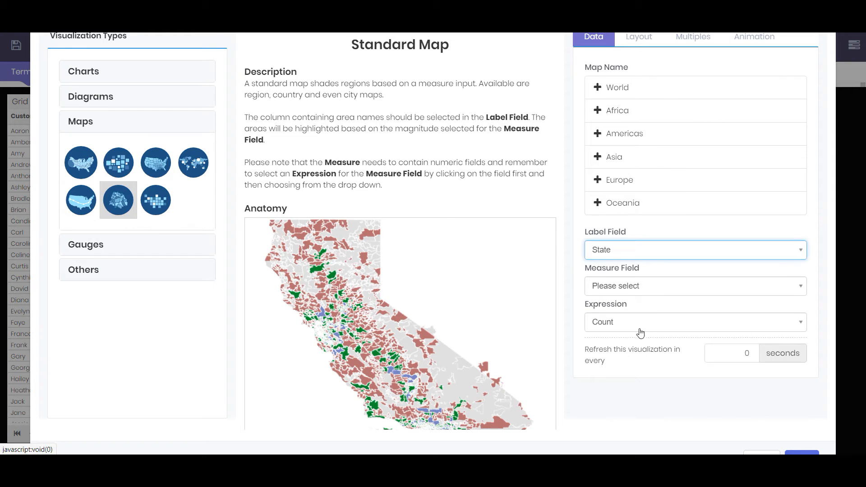
{"action": "left_click", "coordinate": [622, 289]}
{"action": "left_click_drag", "start_coordinate": [802, 321], "coordinate": [802, 384]}
{"action": "left_click", "coordinate": [640, 424]}
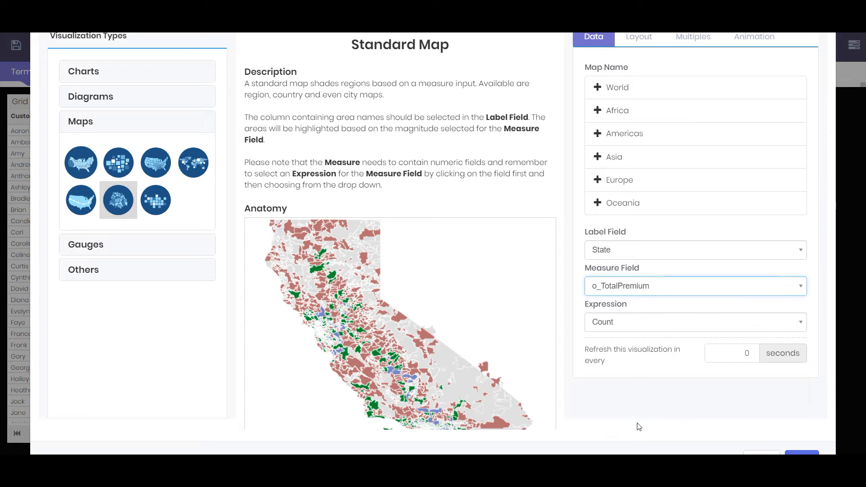
{"action": "left_click", "coordinate": [630, 323]}
{"action": "left_click", "coordinate": [613, 264]}
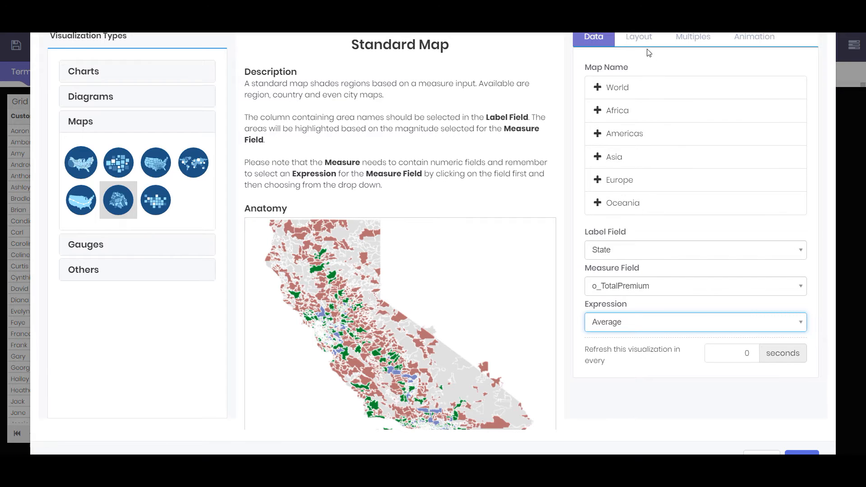
Step: Title the map Average Premiums by States and set the title position to Bottom Center
{"action": "left_click", "coordinate": [640, 38]}
{"action": "left_click", "coordinate": [607, 70]}
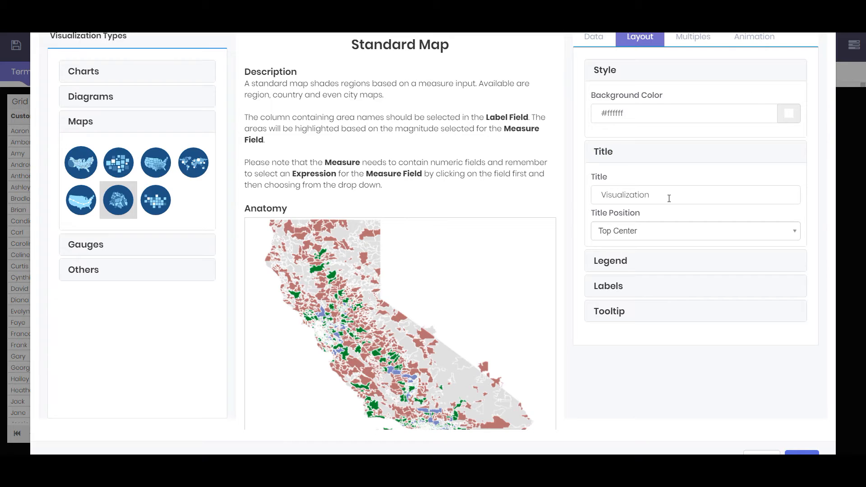
{"action": "left_click_drag", "start_coordinate": [669, 199], "coordinate": [545, 194]}
{"action": "type", "text": "Average Premiums by States"}
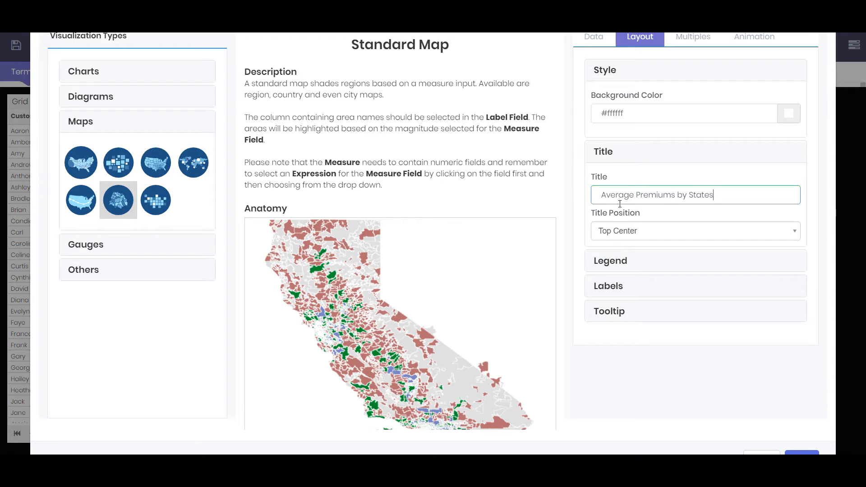
{"action": "left_click", "coordinate": [653, 232]}
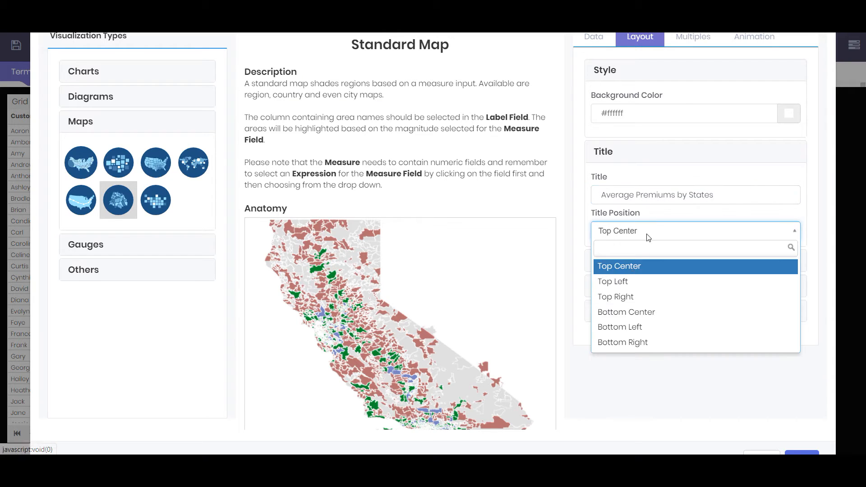
{"action": "left_click", "coordinate": [628, 316]}
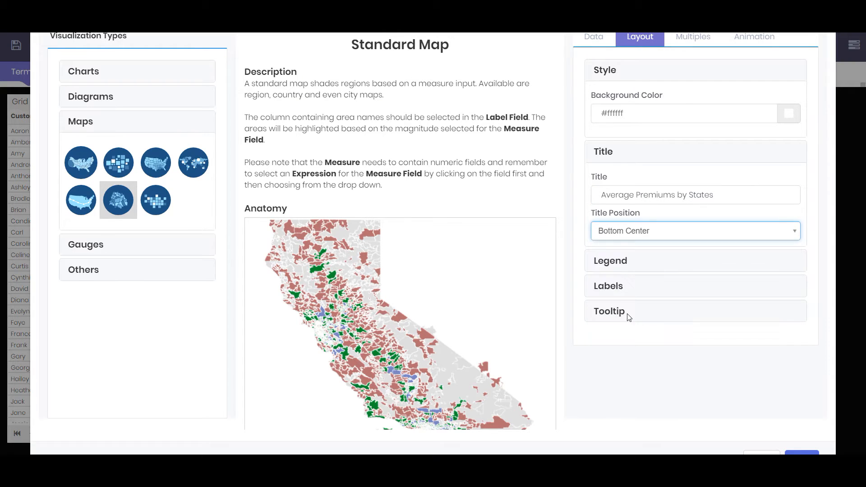
Step: Examine the map's legend, label and tooltip layout settings, including the legend's minimum color
{"action": "left_click", "coordinate": [603, 154]}
{"action": "left_click", "coordinate": [603, 71]}
{"action": "left_click", "coordinate": [609, 121]}
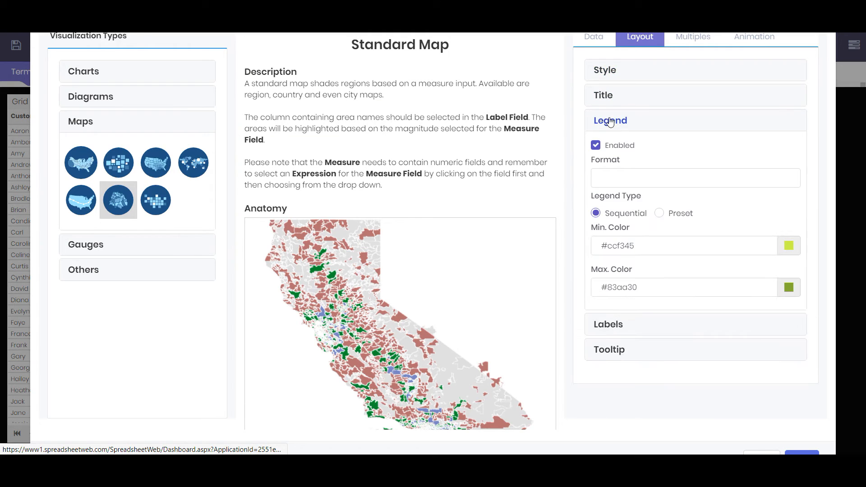
{"action": "left_click", "coordinate": [787, 247]}
{"action": "left_click", "coordinate": [764, 260]}
{"action": "left_click", "coordinate": [606, 122]}
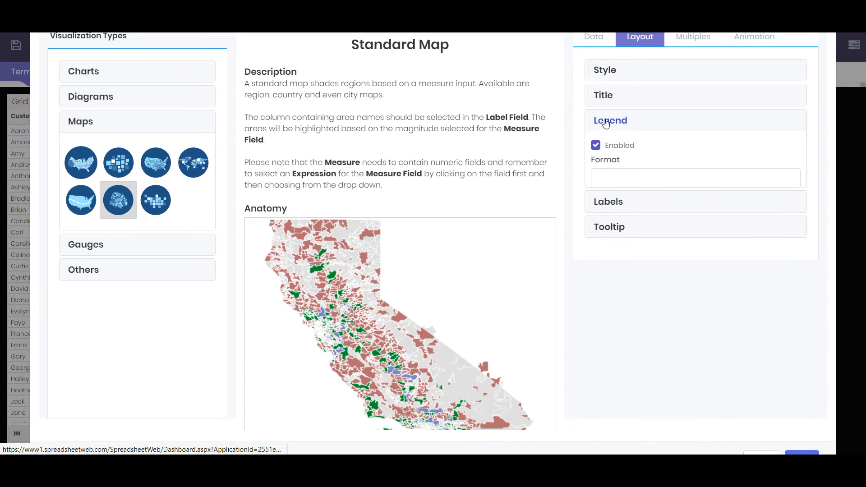
{"action": "left_click", "coordinate": [605, 148]}
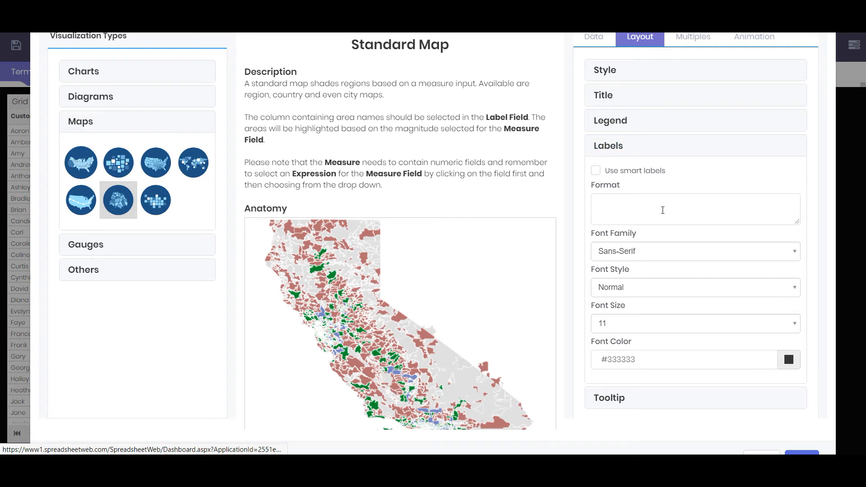
{"action": "scroll", "coordinate": [659, 254], "scroll_direction": "down", "scroll_amount": 1}
{"action": "left_click", "coordinate": [610, 108]}
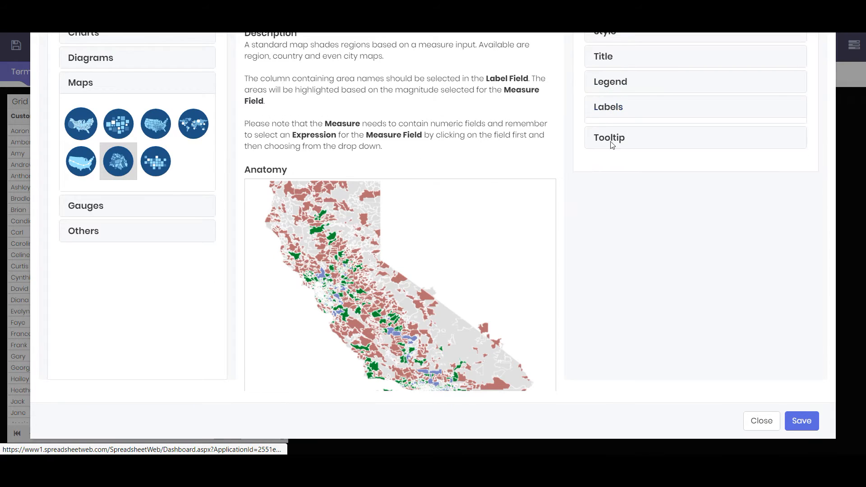
{"action": "left_click", "coordinate": [603, 139]}
{"action": "left_click", "coordinate": [603, 136]}
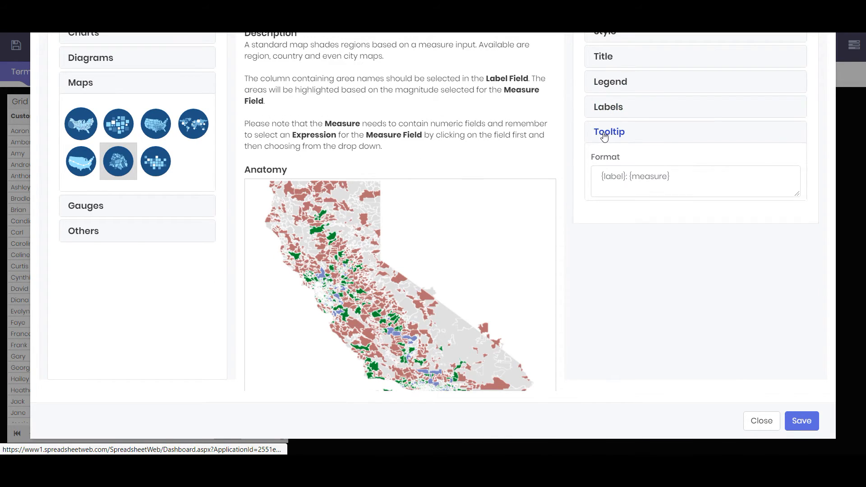
{"action": "scroll", "coordinate": [672, 146], "scroll_direction": "down", "scroll_amount": 3}
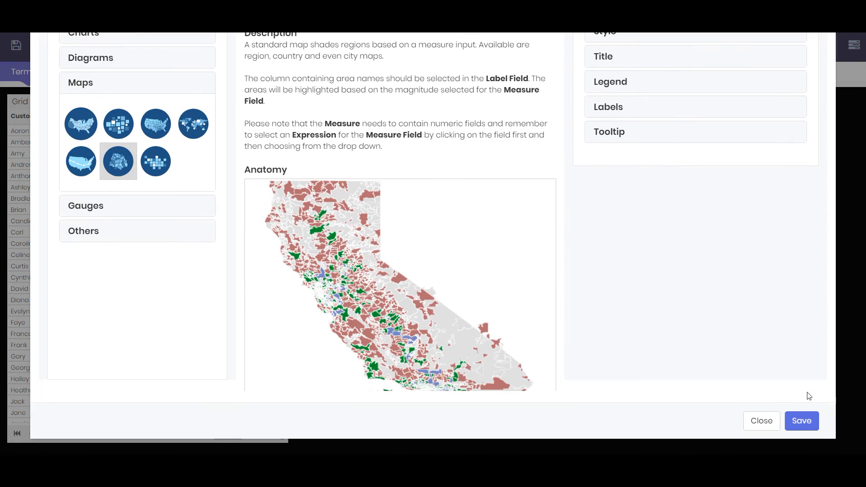
Step: Save the map visualization and inspect the average premiums of individual states such as California, Oklahoma and Florida
{"action": "left_click", "coordinate": [807, 423]}
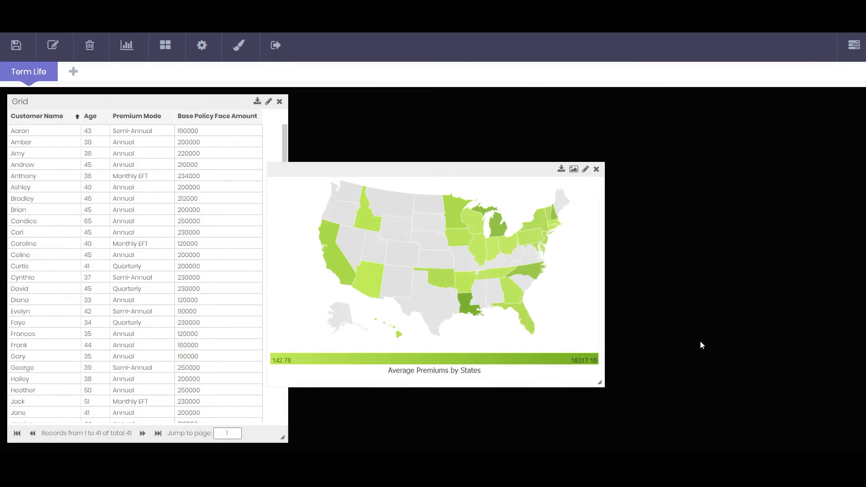
{"action": "mouse_move", "coordinate": [356, 232]}
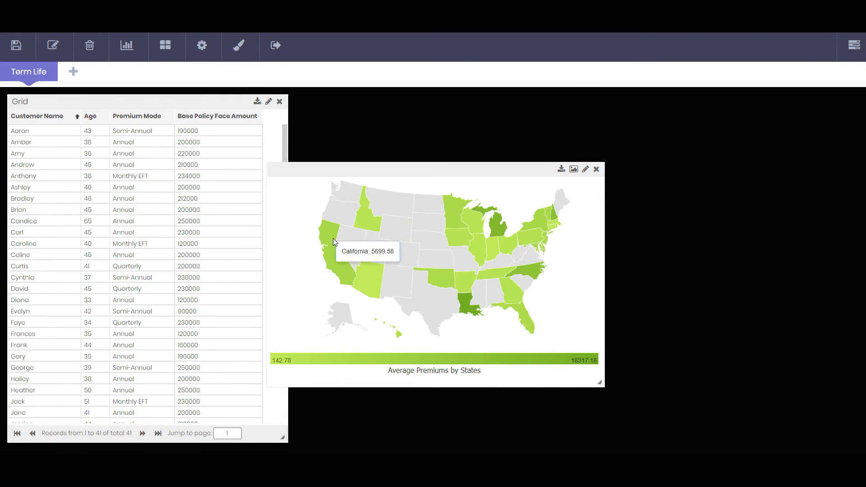
{"action": "mouse_move", "coordinate": [371, 292]}
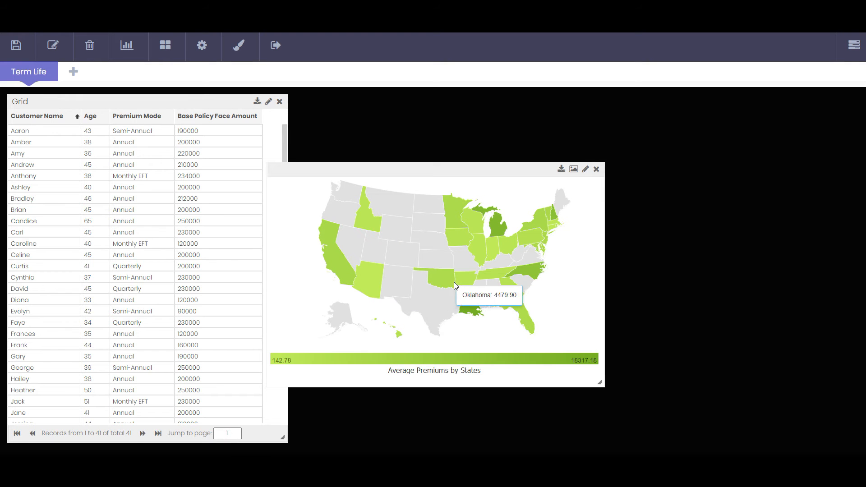
{"action": "mouse_move", "coordinate": [511, 289]}
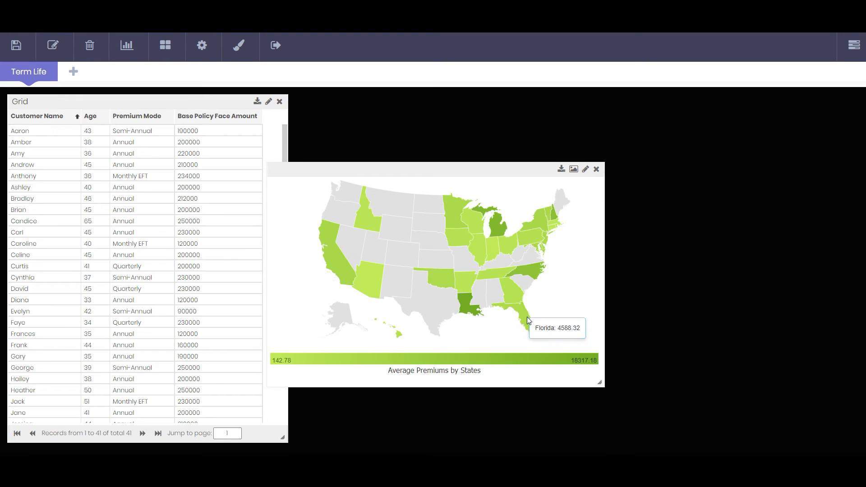
Step: Place the map beside the grid, aligned with the grid's top edge, and make it slightly narrower and taller
{"action": "left_click_drag", "start_coordinate": [454, 170], "coordinate": [493, 97]}
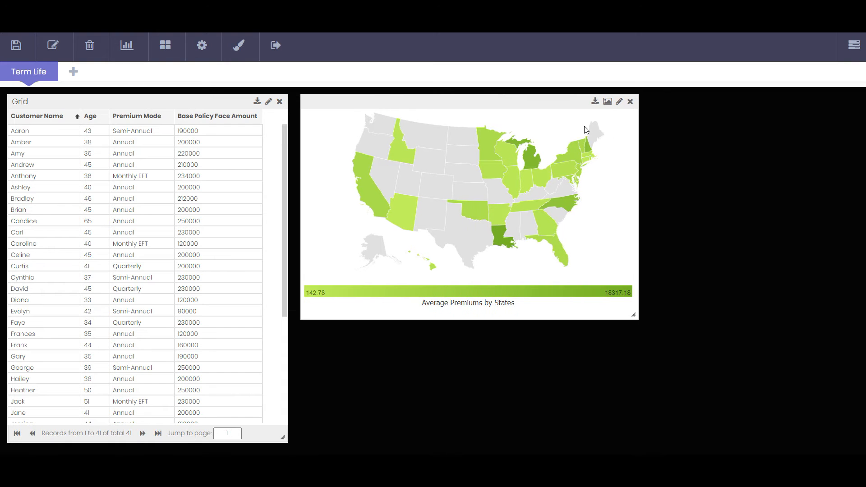
{"action": "left_click_drag", "start_coordinate": [637, 156], "coordinate": [599, 158]}
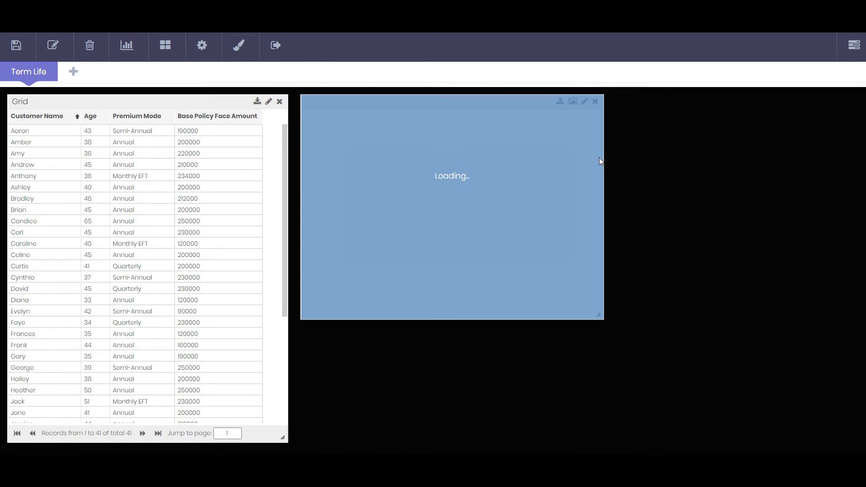
{"action": "left_click_drag", "start_coordinate": [467, 320], "coordinate": [466, 340]}
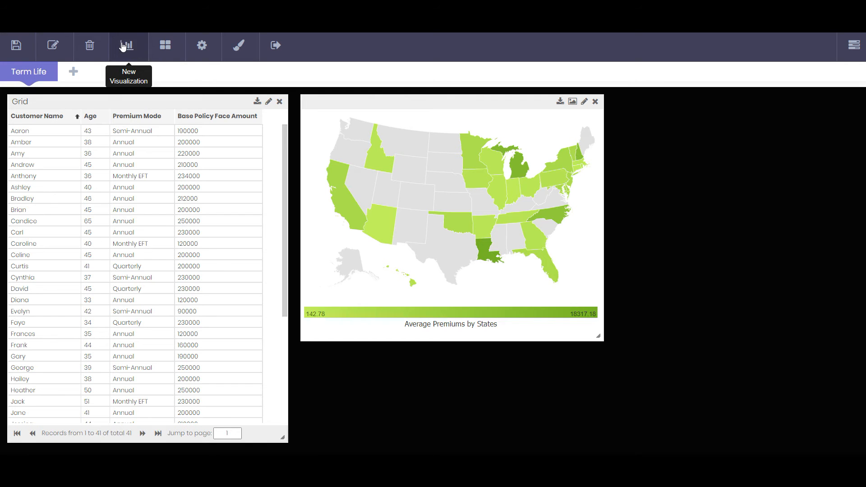
Step: Start a new visualization and look through the available chart types, including combination, donut, funnel, line, pyramid and pie
{"action": "left_click", "coordinate": [123, 44]}
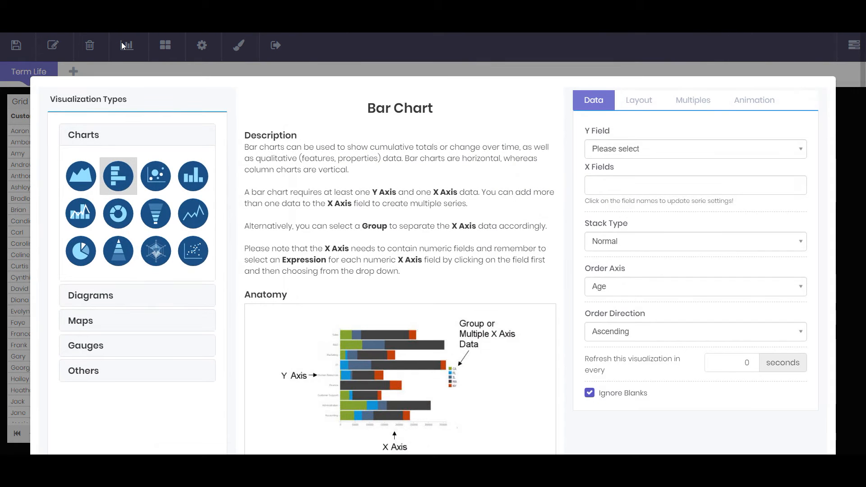
{"action": "left_click", "coordinate": [87, 175]}
{"action": "left_click", "coordinate": [81, 212]}
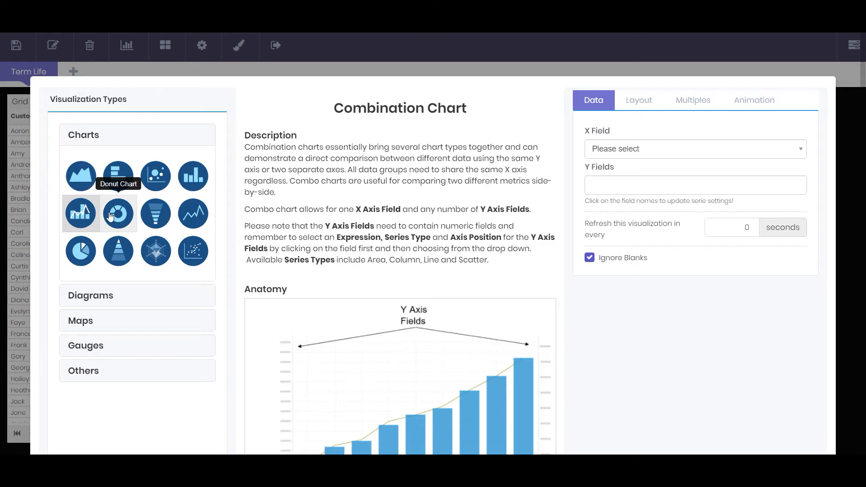
{"action": "left_click", "coordinate": [119, 213]}
{"action": "left_click", "coordinate": [161, 218]}
{"action": "left_click", "coordinate": [193, 212]}
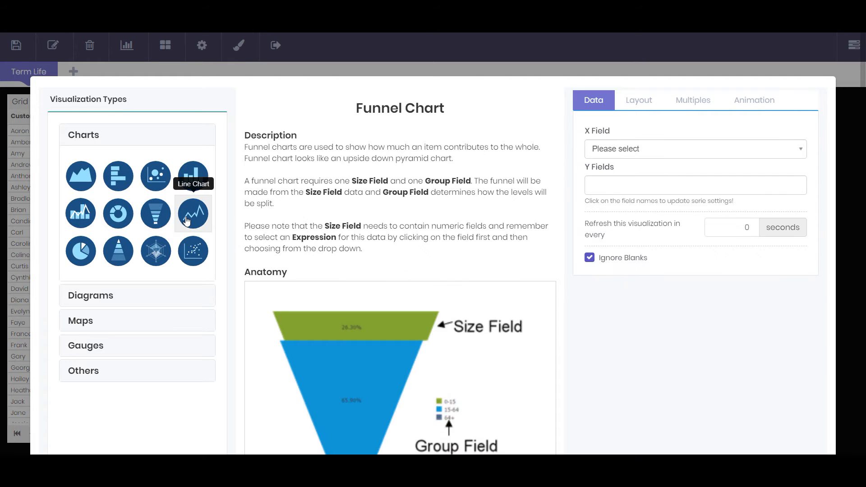
{"action": "left_click", "coordinate": [193, 244]}
{"action": "left_click", "coordinate": [163, 250]}
{"action": "left_click", "coordinate": [118, 251]}
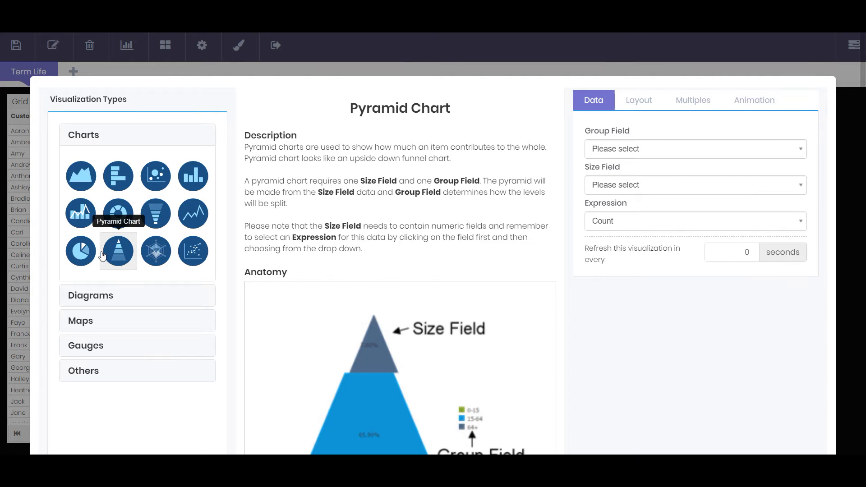
{"action": "left_click", "coordinate": [81, 250]}
Step: Choose the Bar Chart type with Age as the Y field and o_TotalPremium as the X field
{"action": "left_click", "coordinate": [120, 177]}
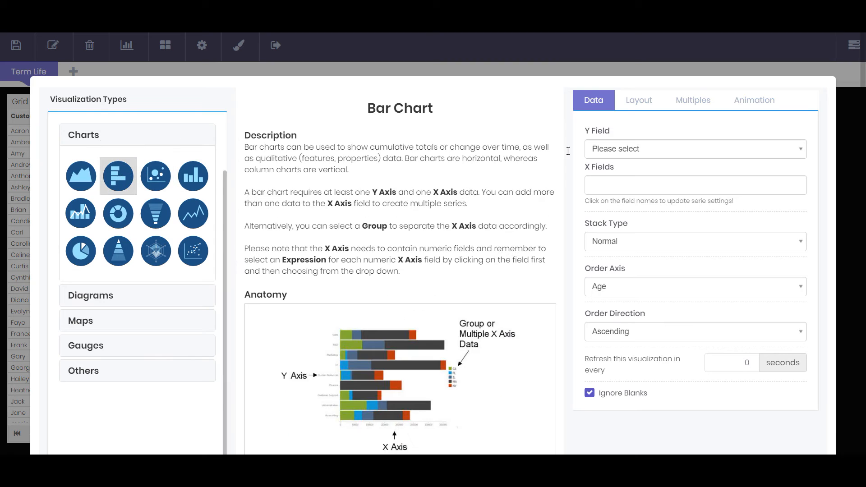
{"action": "left_click", "coordinate": [617, 148]}
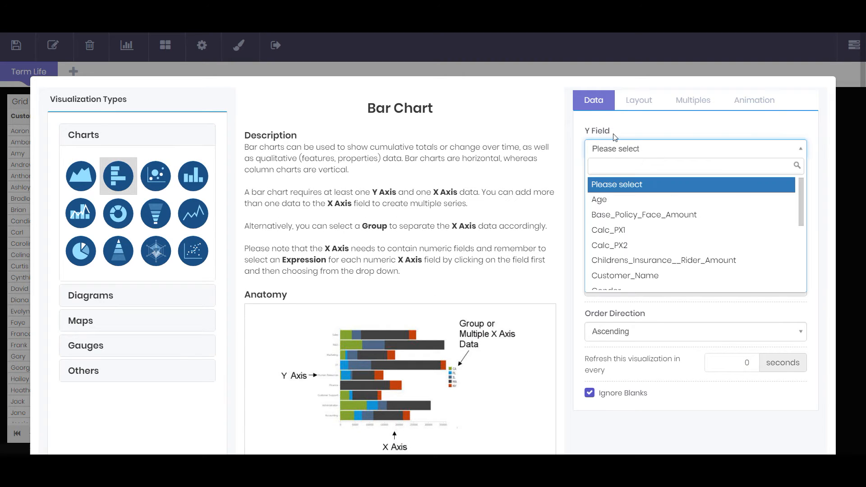
{"action": "left_click", "coordinate": [612, 200]}
{"action": "left_click", "coordinate": [613, 186]}
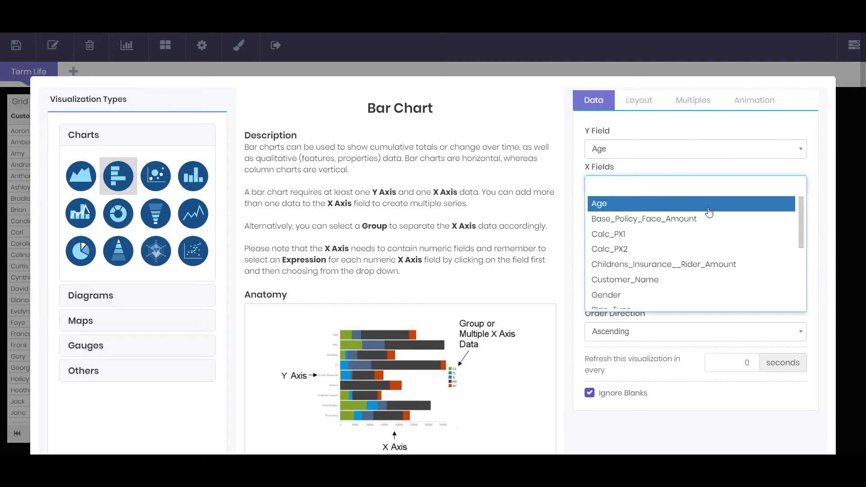
{"action": "left_click_drag", "start_coordinate": [803, 209], "coordinate": [803, 270]}
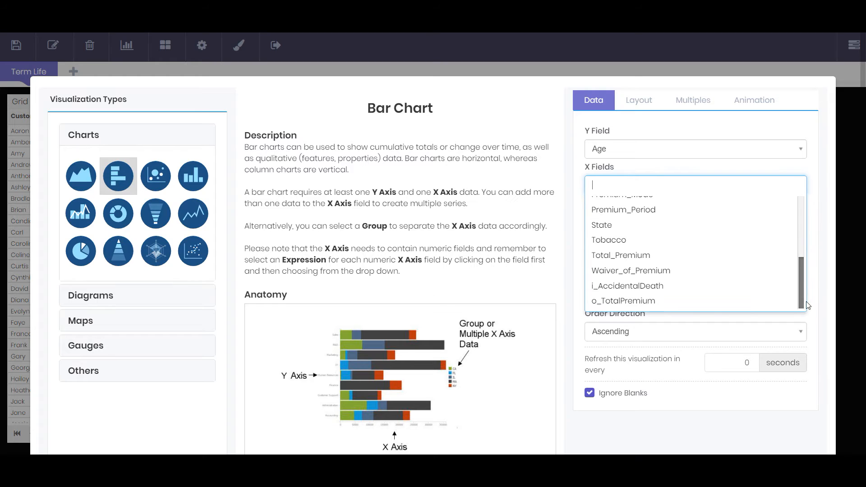
{"action": "left_click", "coordinate": [663, 299]}
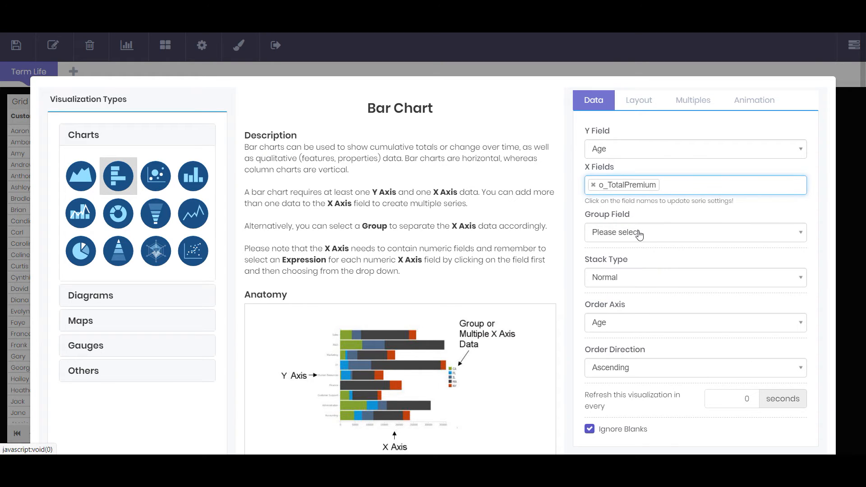
Step: Set the o_TotalPremium series expression to Average and its legend text to Total Premium, saving the field settings
{"action": "left_click", "coordinate": [626, 185]}
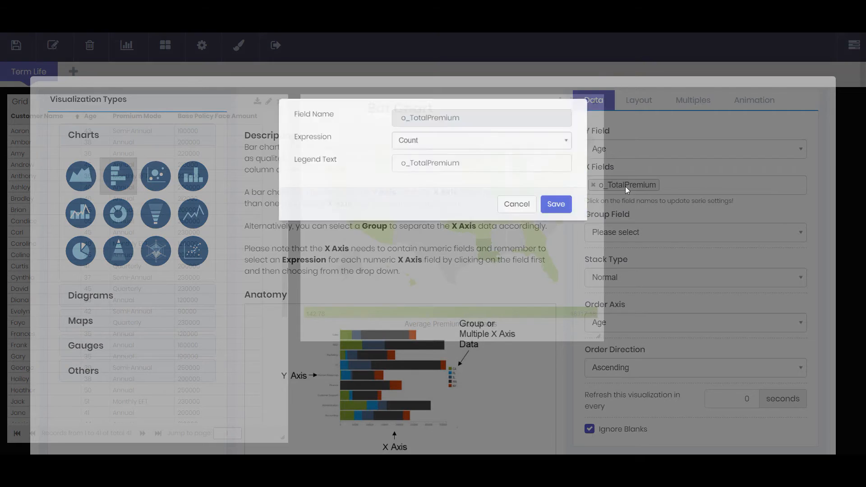
{"action": "left_click", "coordinate": [436, 131]}
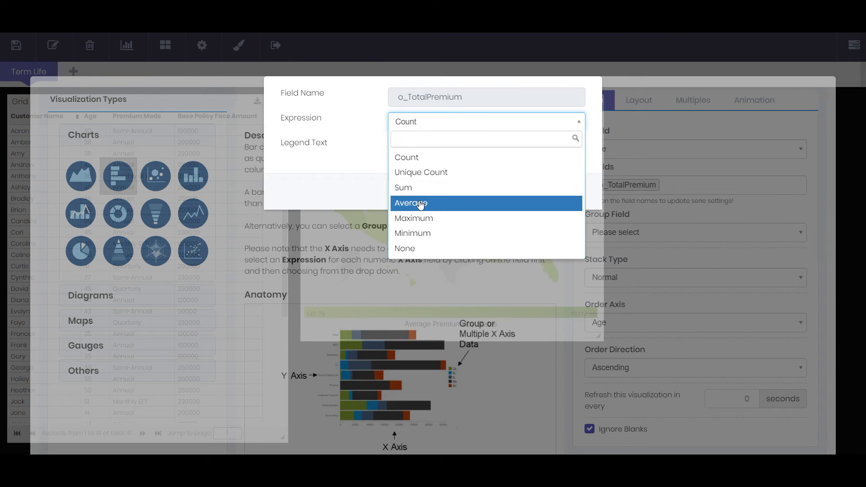
{"action": "left_click", "coordinate": [419, 200]}
{"action": "double_click", "coordinate": [427, 147]}
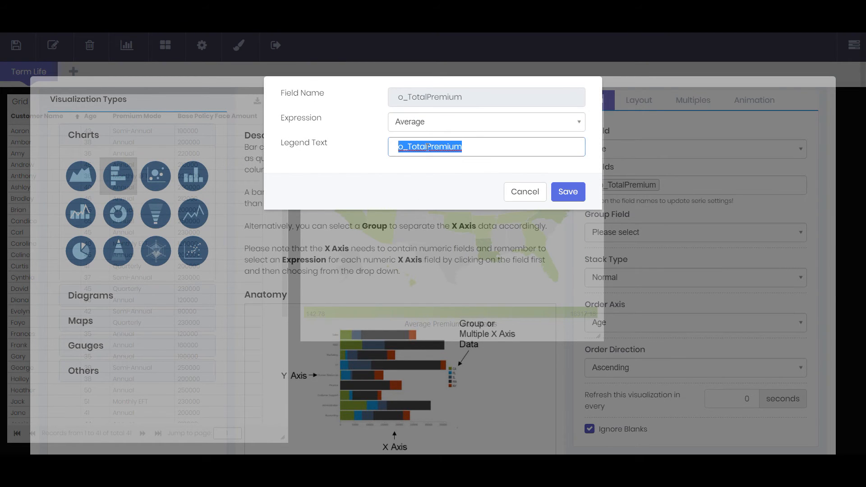
{"action": "key", "text": "BackSpace"}
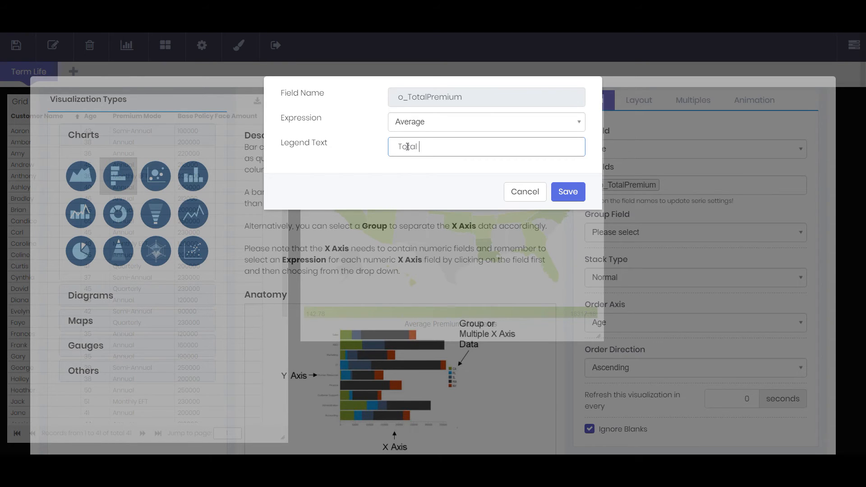
{"action": "type", "text": "REMIUM"}
{"action": "key", "text": "BackSpace"}
{"action": "key", "text": "BackSpace"}
{"action": "key", "text": "BackSpace"}
{"action": "key", "text": "BackSpace"}
{"action": "key", "text": "BackSpace"}
{"action": "key", "text": "BackSpace"}
{"action": "type", "text": "remium"}
{"action": "left_click", "coordinate": [569, 191]}
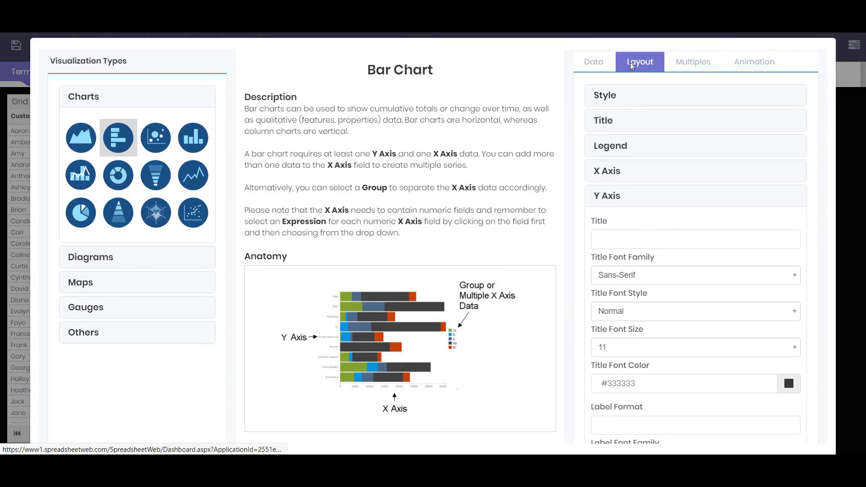
Step: Title the bar chart Average Premiums by Age and set the title position to Bottom Center
{"action": "left_click", "coordinate": [602, 121]}
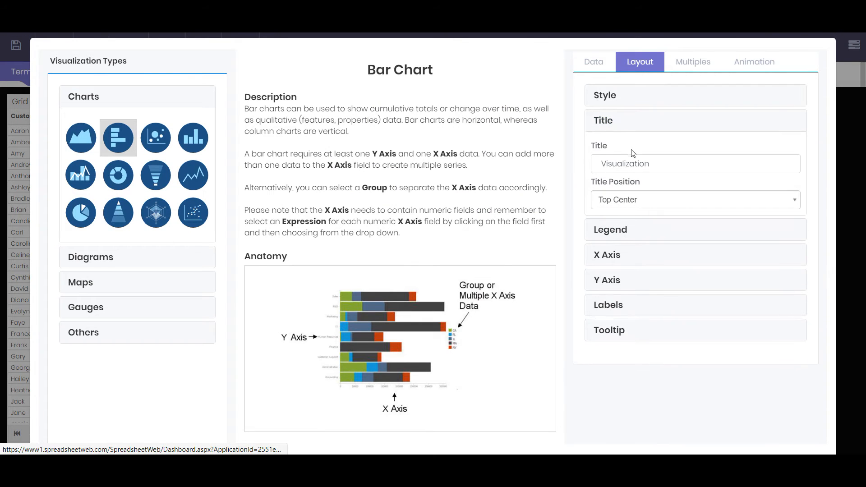
{"action": "double_click", "coordinate": [657, 165]}
{"action": "type", "text": "Average Premiums by Age"}
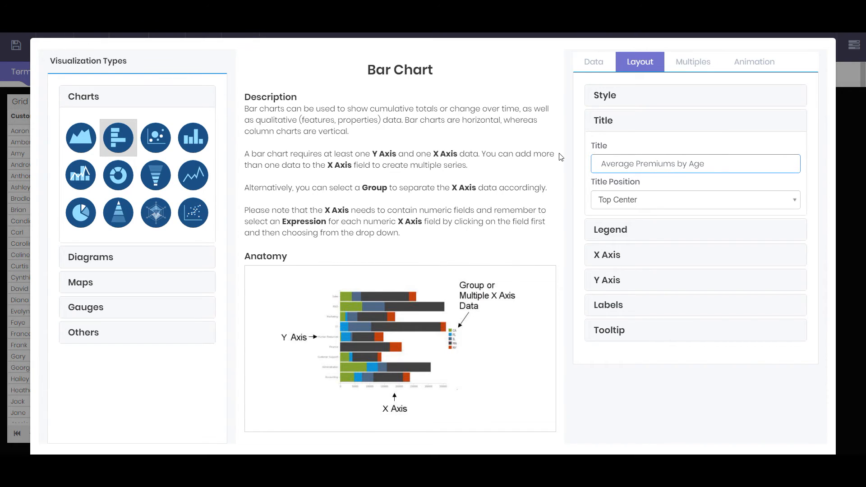
{"action": "left_click", "coordinate": [657, 200]}
{"action": "left_click", "coordinate": [639, 280]}
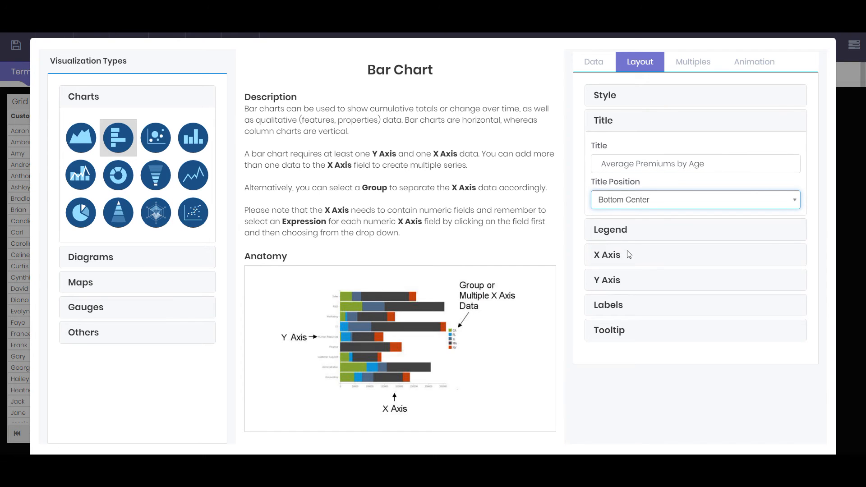
{"action": "left_click", "coordinate": [602, 124]}
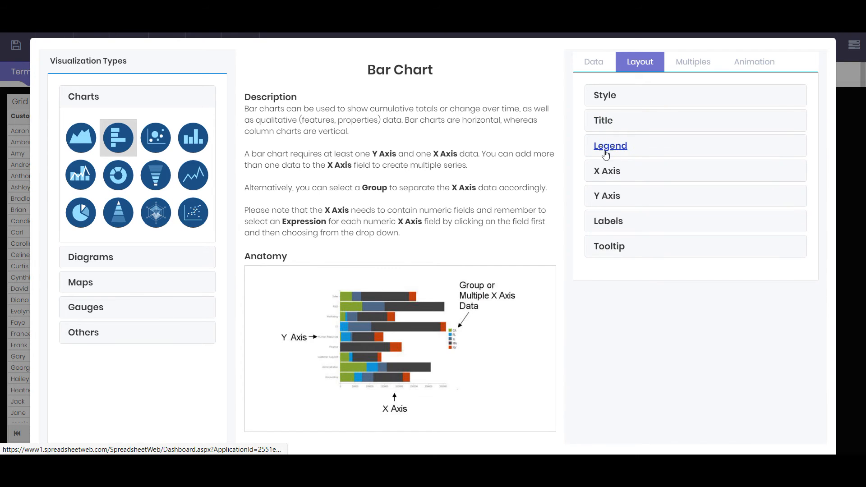
Step: Set the bar chart's X axis title to Total Premium
{"action": "left_click", "coordinate": [607, 175]}
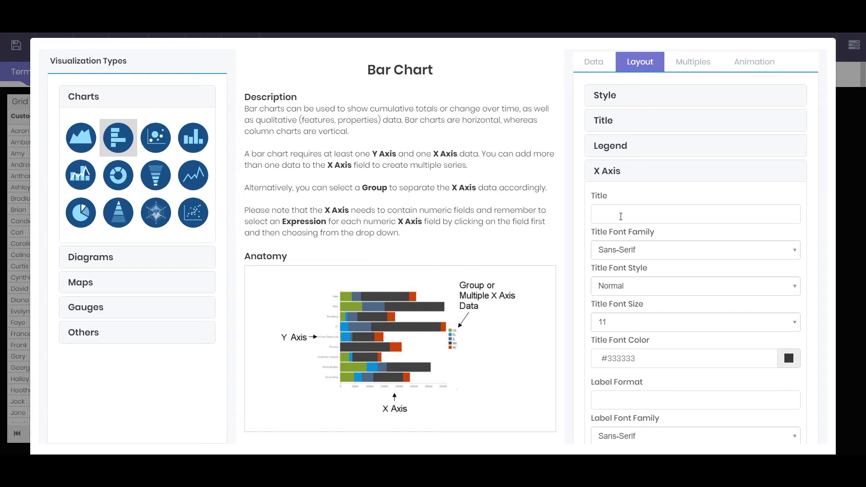
{"action": "left_click", "coordinate": [622, 163]}
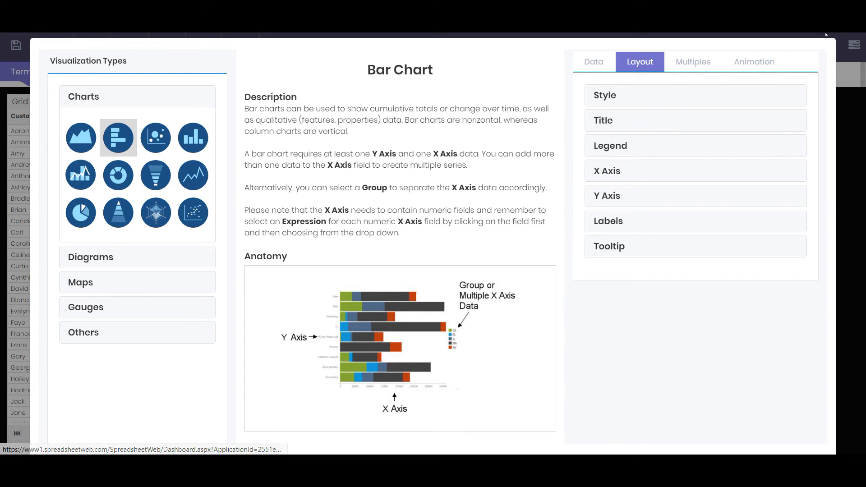
{"action": "left_click", "coordinate": [607, 172]}
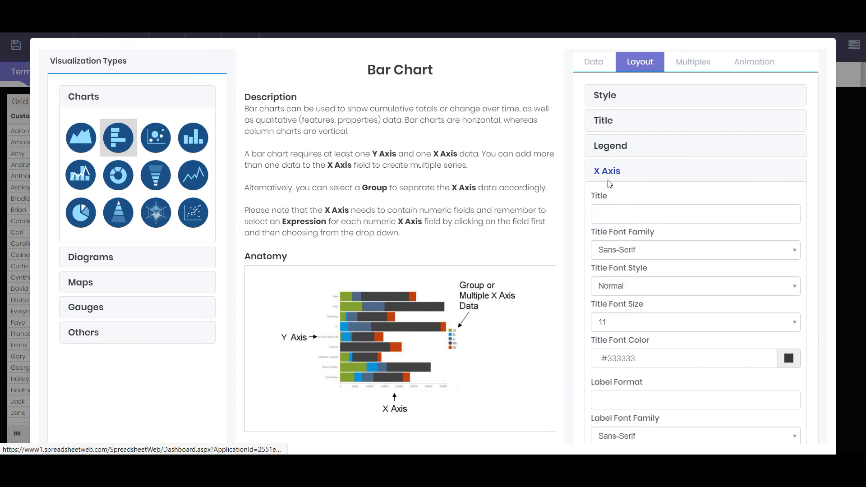
{"action": "left_click", "coordinate": [623, 206]}
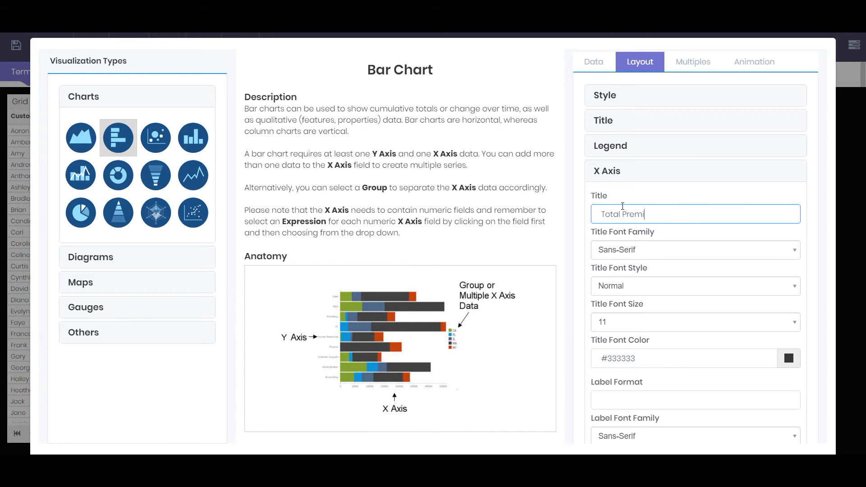
{"action": "left_click", "coordinate": [613, 172]}
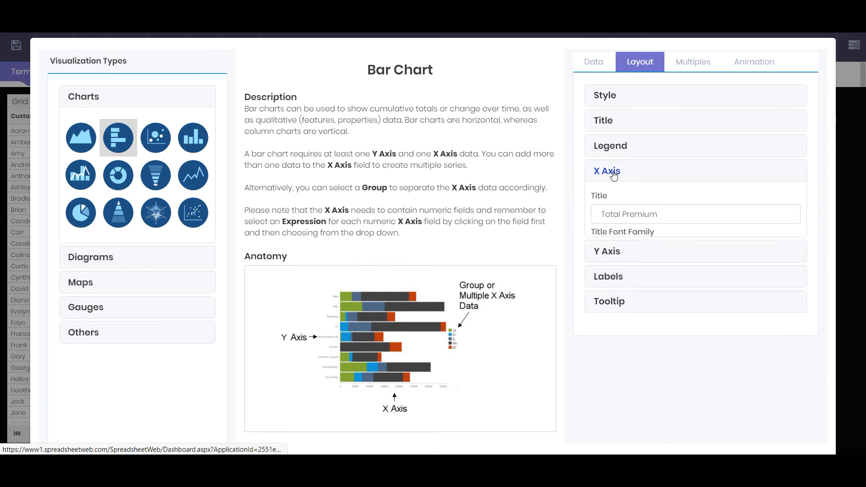
Step: Set the bar chart's Y axis title to Age and save the visualization
{"action": "left_click", "coordinate": [609, 195]}
{"action": "left_click", "coordinate": [614, 237]}
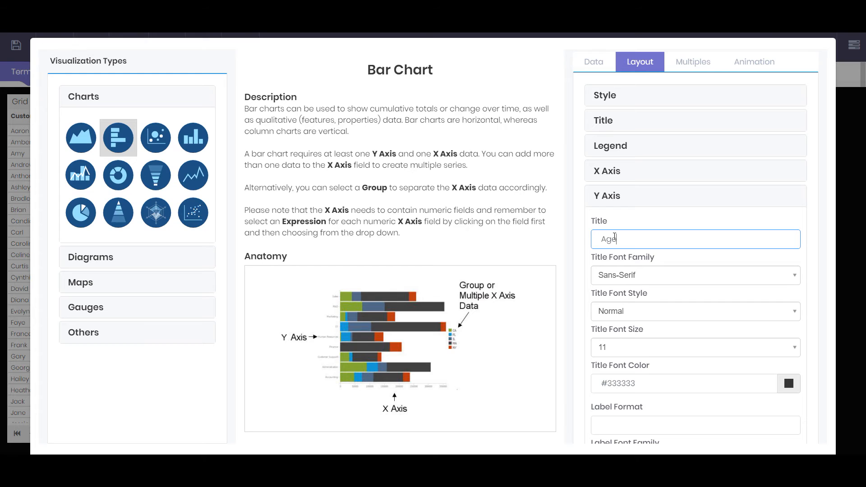
{"action": "left_click", "coordinate": [608, 195]}
{"action": "scroll", "coordinate": [619, 185], "scroll_direction": "down", "scroll_amount": 2}
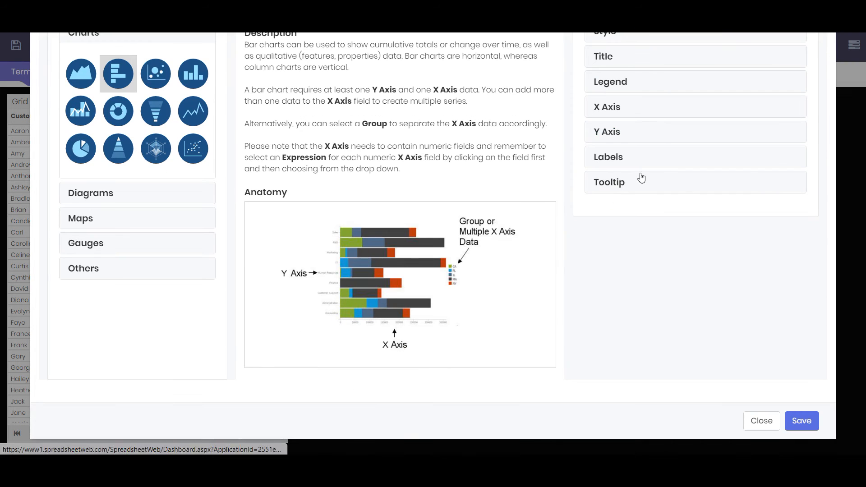
{"action": "left_click", "coordinate": [801, 421]}
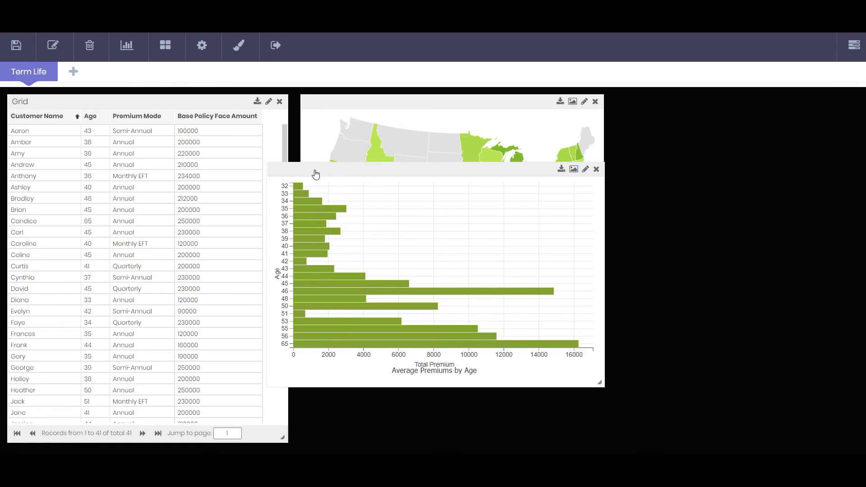
Step: Narrow the Average Premiums by Age chart and place it beside the USA States map without overlapping it
{"action": "left_click_drag", "start_coordinate": [374, 176], "coordinate": [590, 151]}
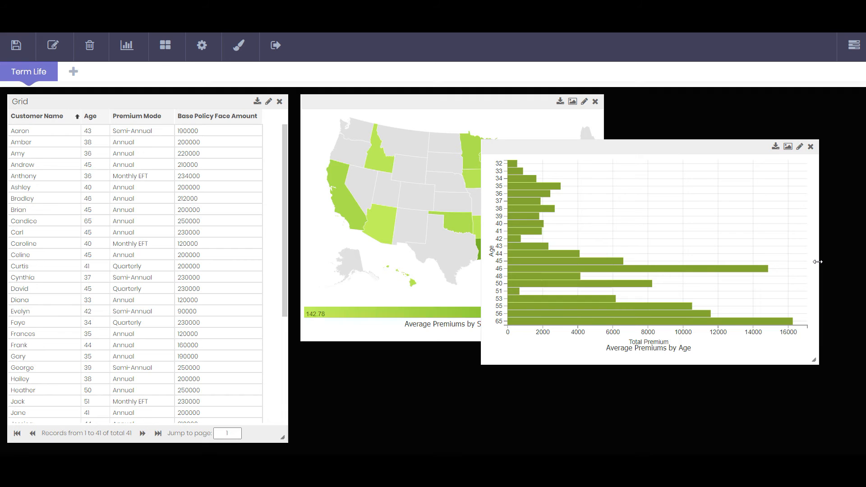
{"action": "left_click_drag", "start_coordinate": [817, 263], "coordinate": [776, 264]}
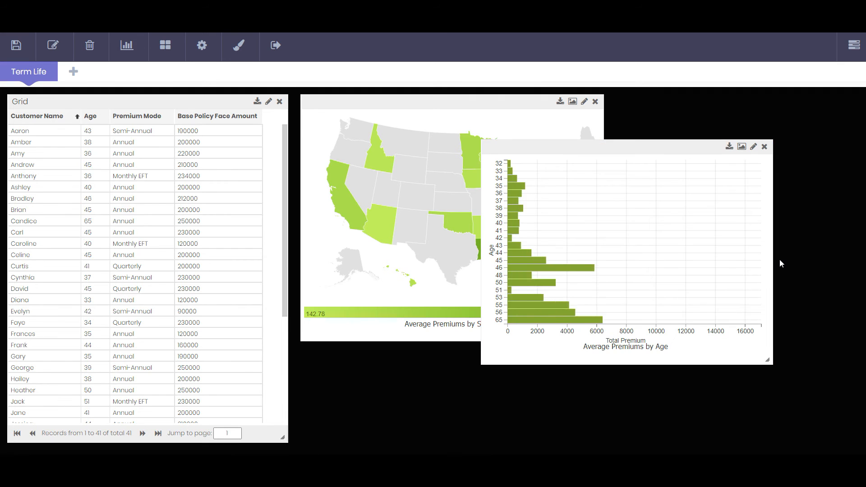
{"action": "left_click_drag", "start_coordinate": [565, 150], "coordinate": [761, 116]}
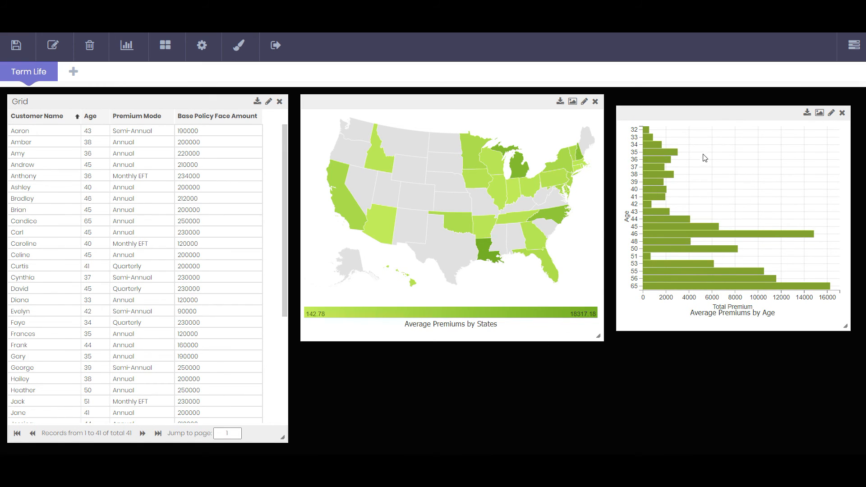
Step: Filter the dashboard to Age 43 and inspect the resulting map state and bar tooltips
{"action": "left_click", "coordinate": [859, 47]}
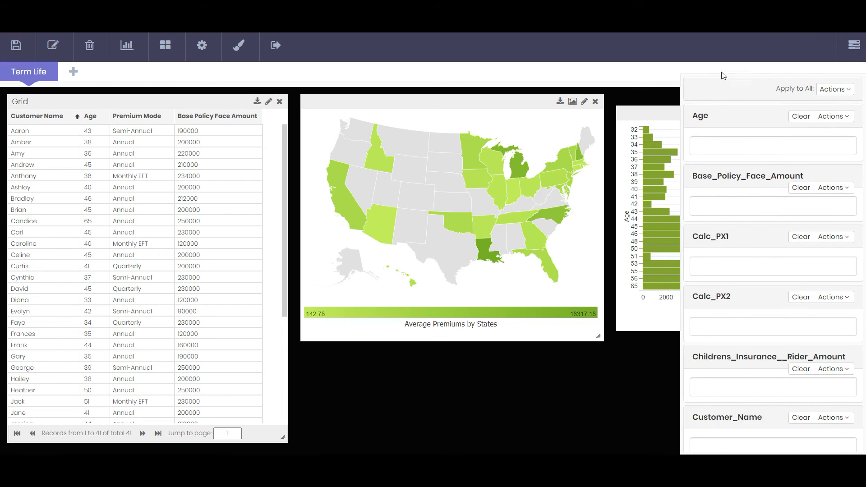
{"action": "left_click", "coordinate": [749, 152]}
{"action": "scroll", "coordinate": [739, 190], "scroll_direction": "down", "scroll_amount": 3}
{"action": "left_click", "coordinate": [728, 226]}
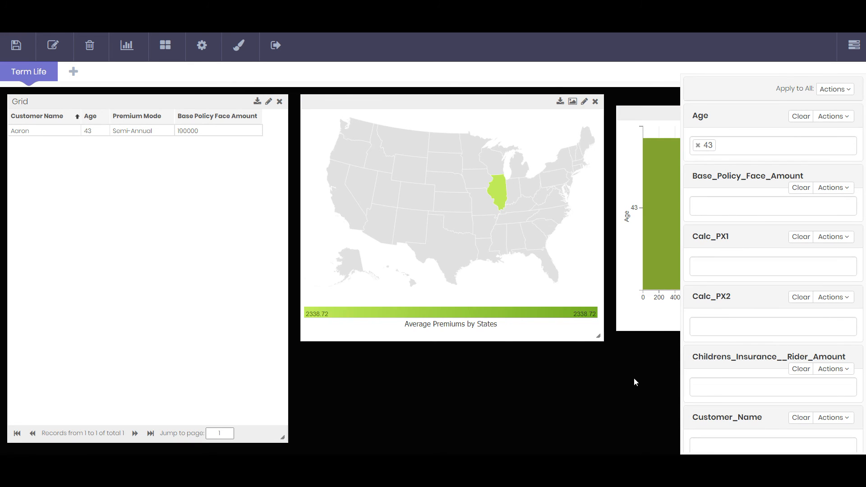
{"action": "left_click", "coordinate": [849, 50]}
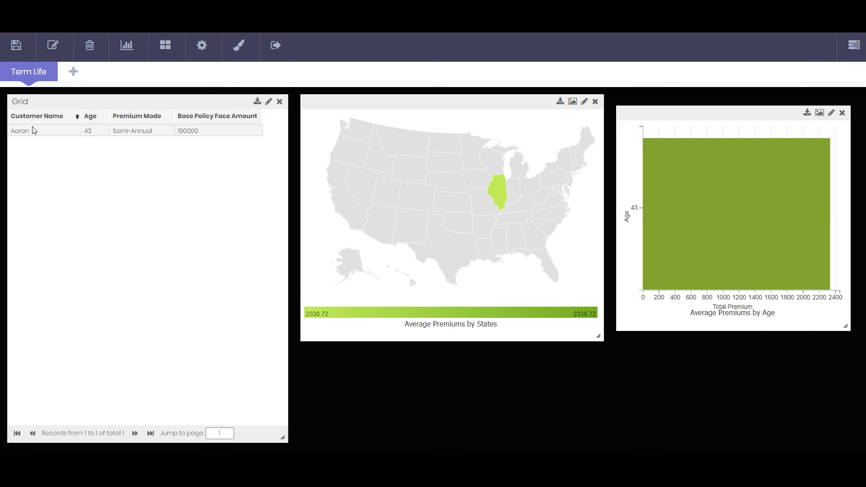
{"action": "mouse_move", "coordinate": [493, 192]}
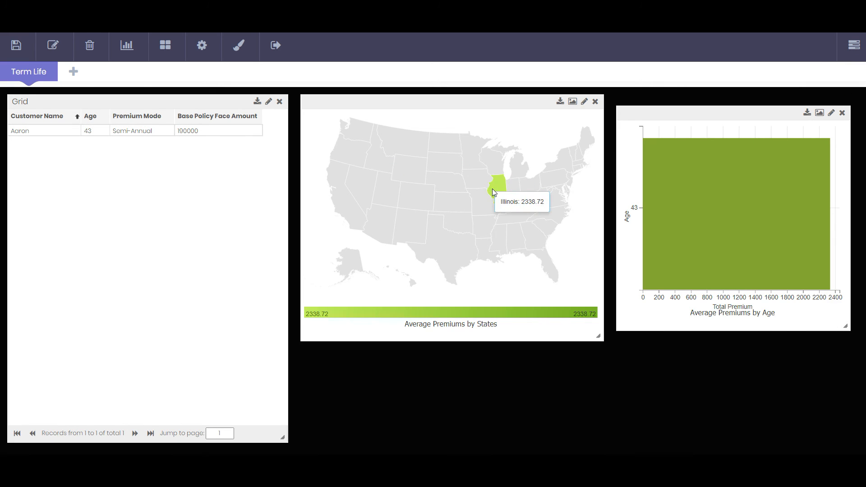
{"action": "mouse_move", "coordinate": [699, 221]}
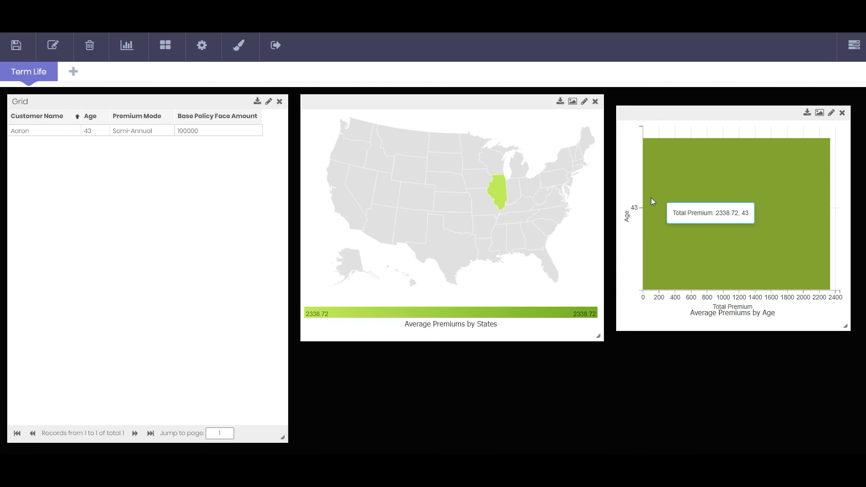
Step: Replace the Age filter with a Premium_Period filter of 20 and inspect the filtered bar chart and map
{"action": "left_click", "coordinate": [854, 45]}
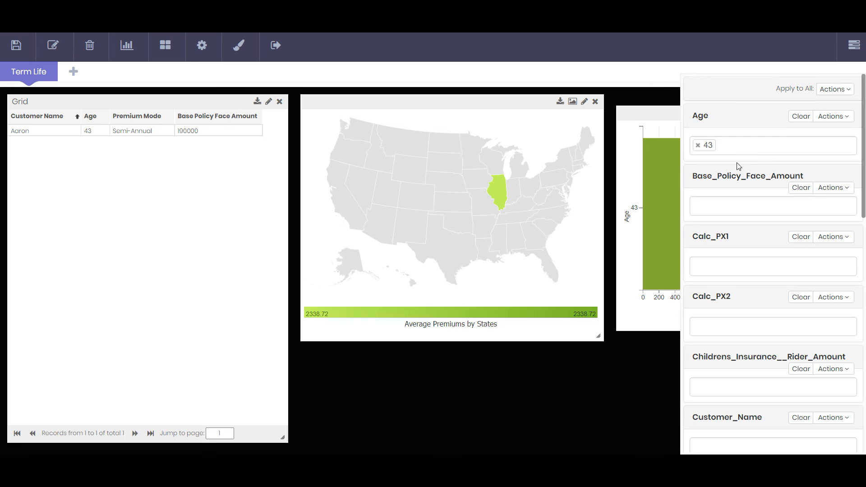
{"action": "left_click", "coordinate": [698, 145]}
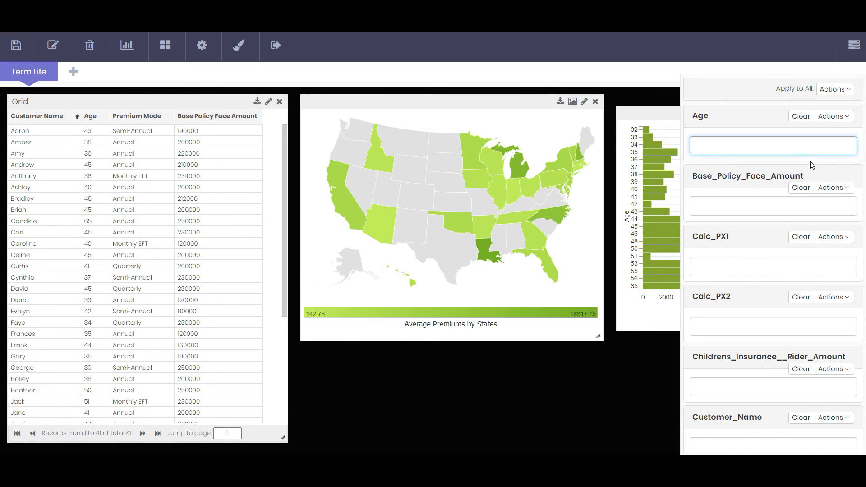
{"action": "scroll", "coordinate": [767, 193], "scroll_direction": "down", "scroll_amount": 8}
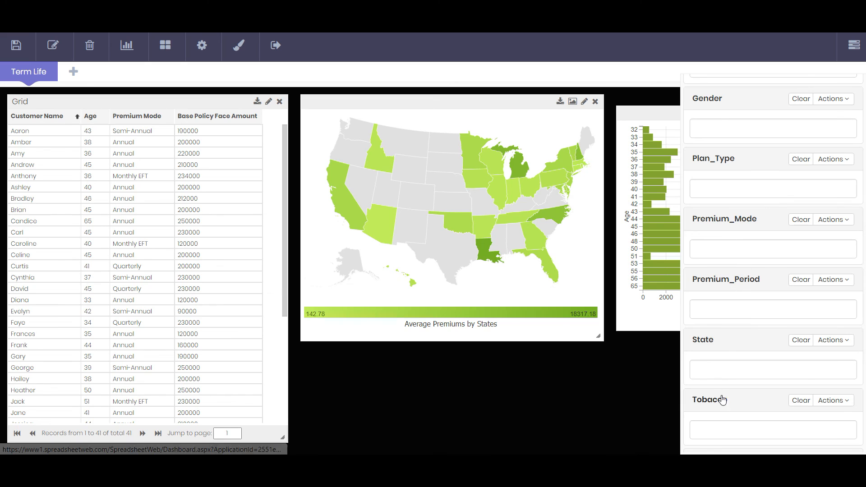
{"action": "left_click", "coordinate": [733, 312]}
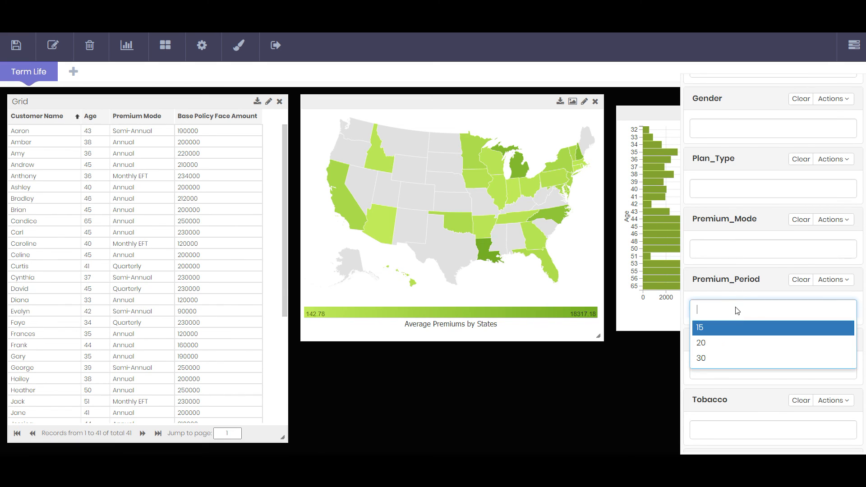
{"action": "left_click", "coordinate": [710, 343]}
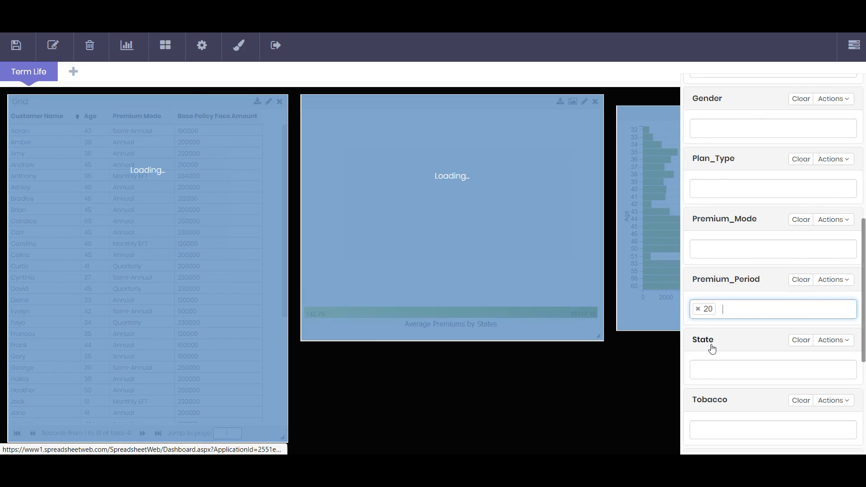
{"action": "left_click", "coordinate": [853, 59]}
{"action": "mouse_move", "coordinate": [666, 215]}
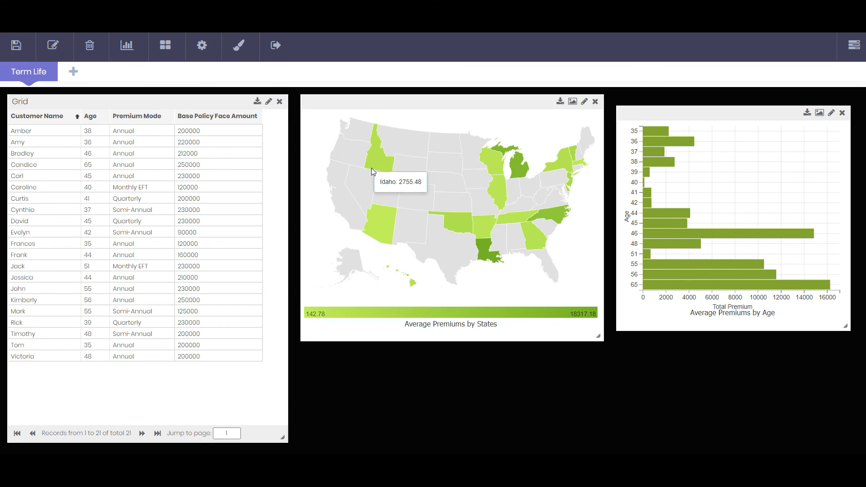
{"action": "mouse_move", "coordinate": [384, 216]}
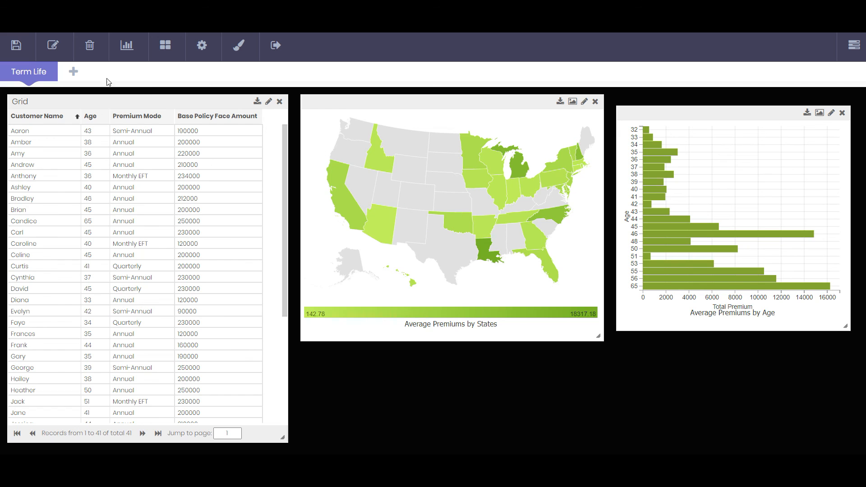
Step: Save the Term Life dashboard
{"action": "left_click", "coordinate": [17, 46]}
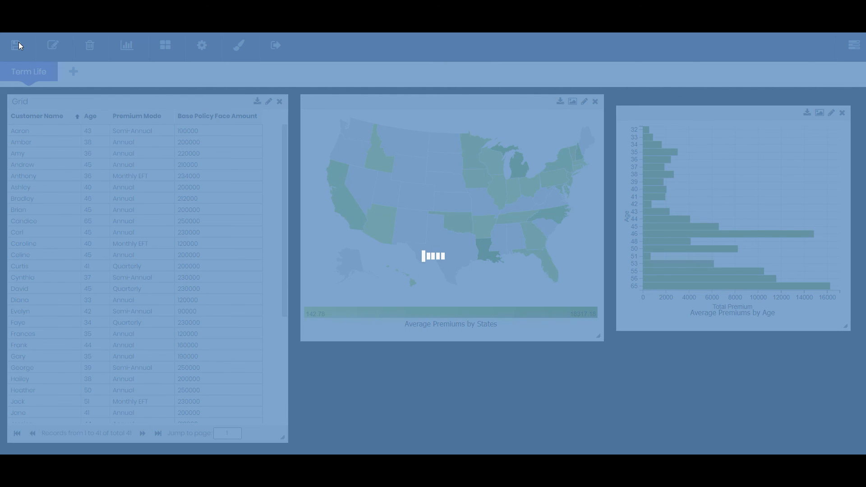